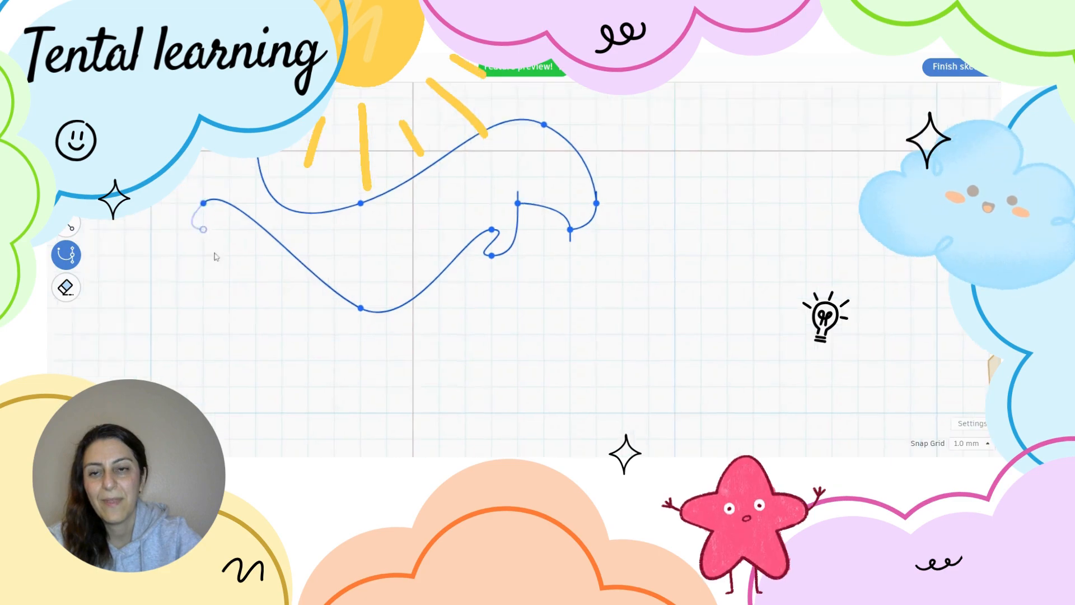
- Finish the curved outline along the underside of the wide body and close it at its starting point
{"action": "left_click_drag", "start_coordinate": [285, 412], "coordinate": [204, 409]}
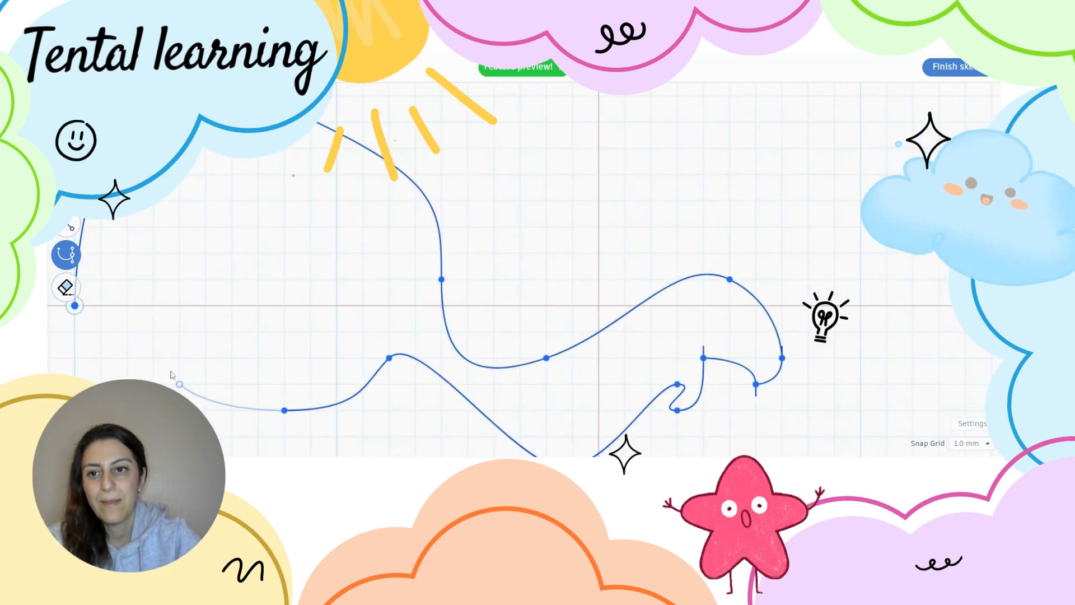
{"action": "left_click", "coordinate": [76, 307]}
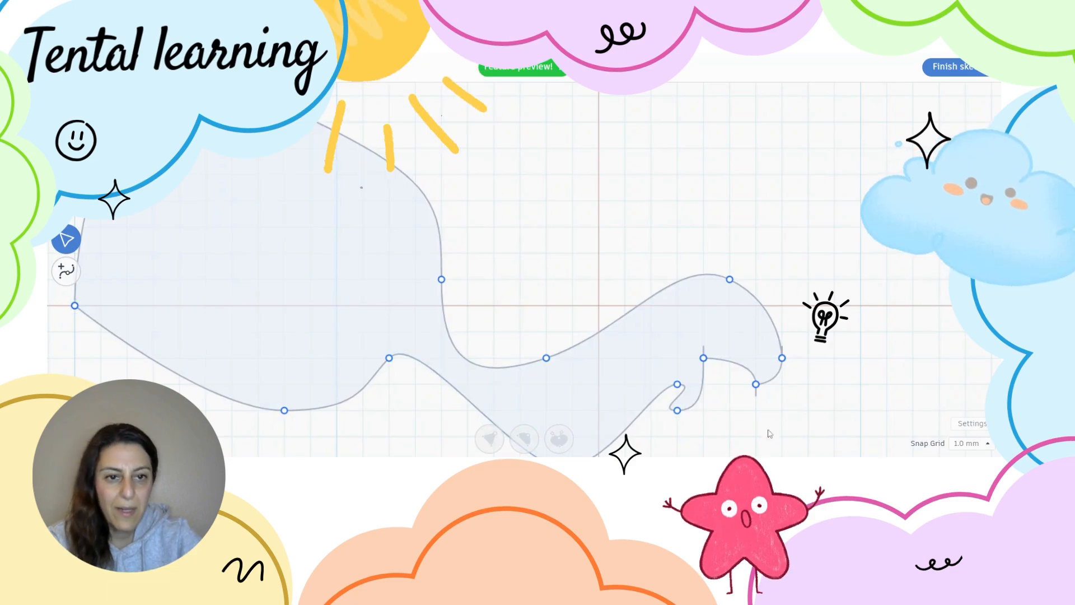
- Add a point to the lower curve of the hooked end, one grid square outward from the hook's tip
{"action": "right_click_drag", "start_coordinate": [798, 423], "coordinate": [577, 324]}
{"action": "scroll", "coordinate": [572, 336], "scroll_direction": "up", "scroll_amount": 5}
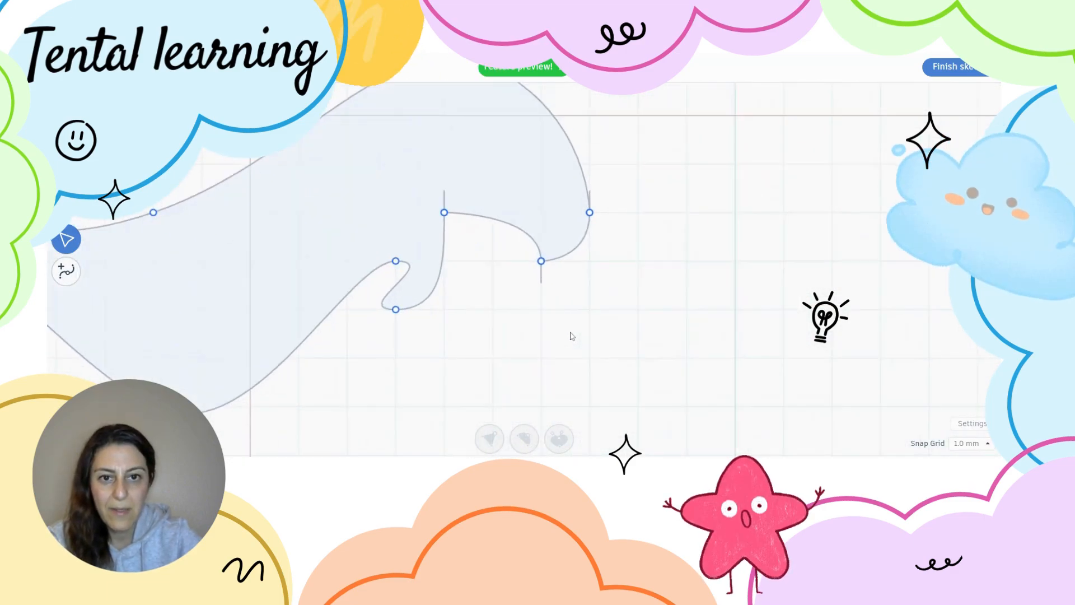
{"action": "scroll", "coordinate": [533, 263], "scroll_direction": "up", "scroll_amount": 3}
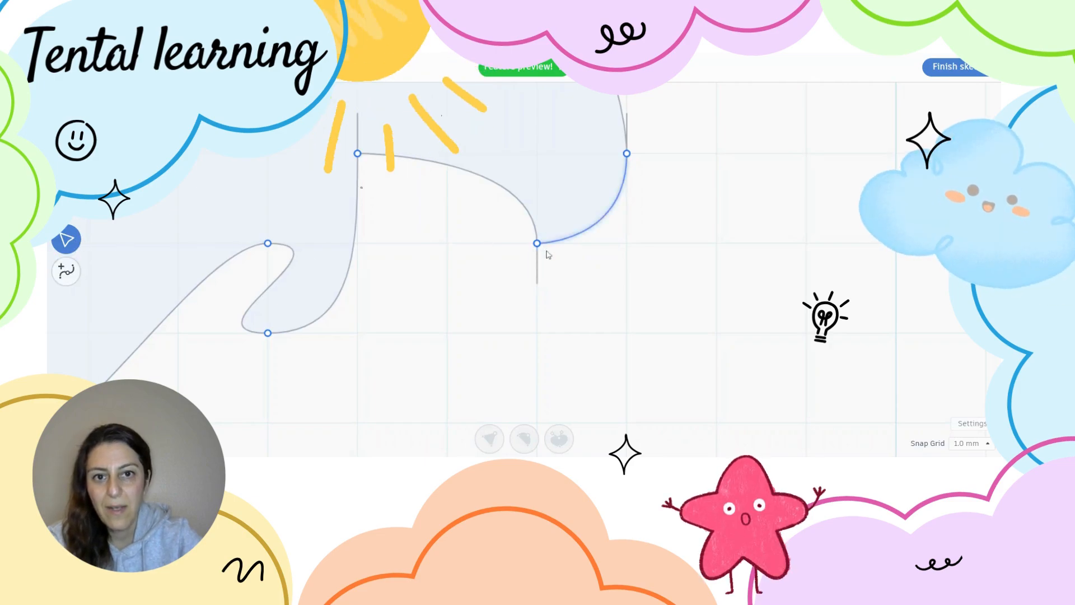
{"action": "left_click", "coordinate": [537, 244]}
{"action": "left_click_drag", "start_coordinate": [576, 267], "coordinate": [611, 279]}
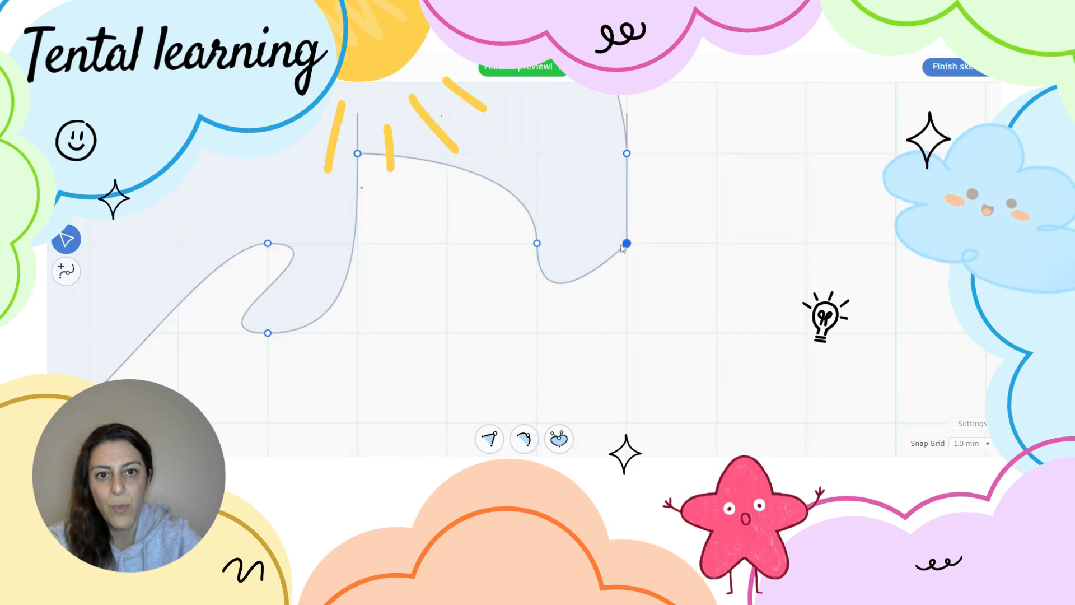
{"action": "scroll", "coordinate": [586, 297], "scroll_direction": "down", "scroll_amount": 3}
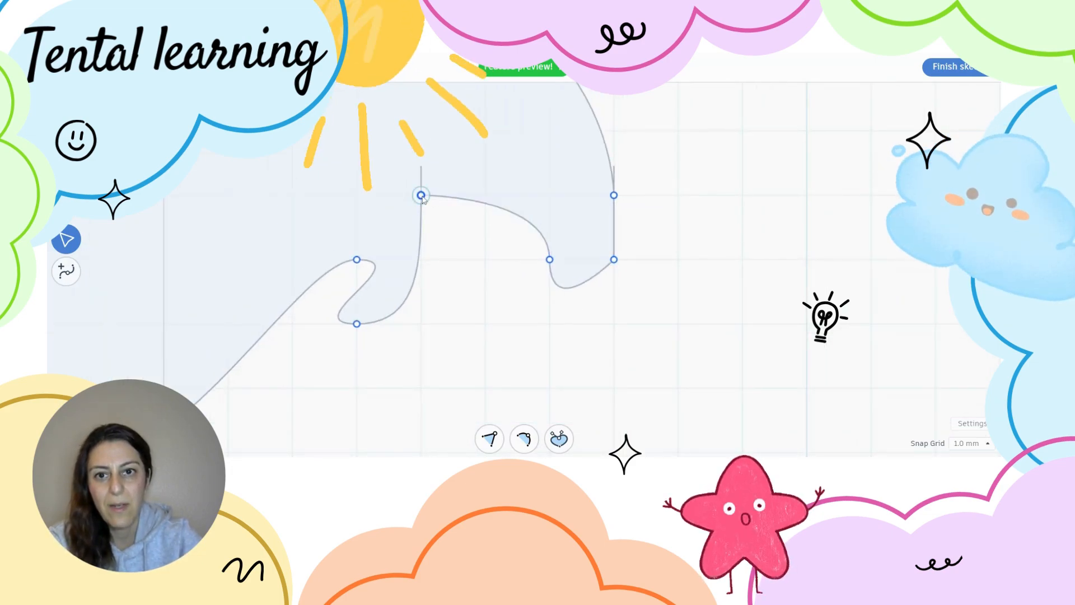
- Add one point to the hook's inner curve and another one grid square beyond its outer edge
{"action": "mouse_move", "coordinate": [452, 199]}
{"action": "left_mouse_down"}
{"action": "mouse_move", "coordinate": [468, 200]}
{"action": "mouse_move", "coordinate": [428, 196]}
{"action": "mouse_move", "coordinate": [483, 201]}
{"action": "mouse_move", "coordinate": [442, 199]}
{"action": "left_mouse_up"}
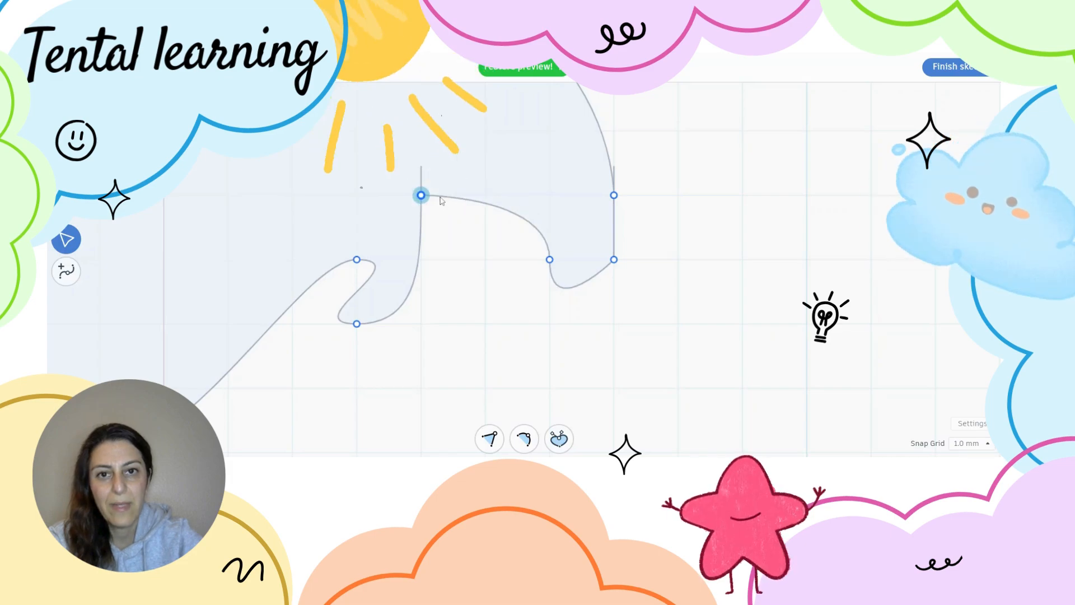
{"action": "key", "text": "ctrl+z"}
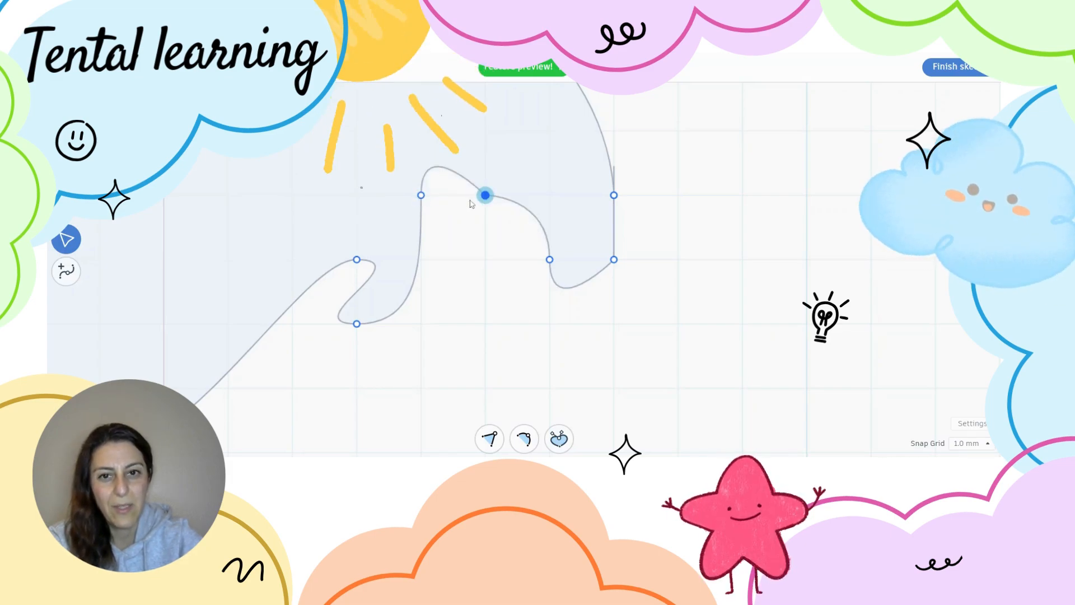
{"action": "mouse_move", "coordinate": [478, 202]}
{"action": "left_mouse_down"}
{"action": "mouse_move", "coordinate": [438, 197]}
{"action": "mouse_move", "coordinate": [478, 202]}
{"action": "left_mouse_up"}
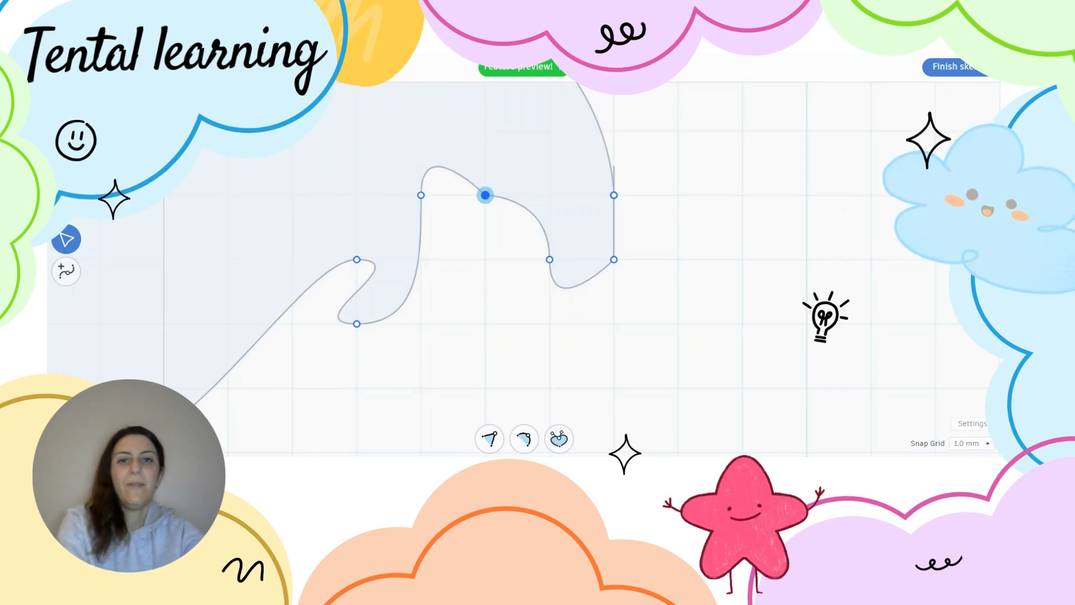
{"action": "left_click_drag", "start_coordinate": [617, 198], "coordinate": [701, 185]}
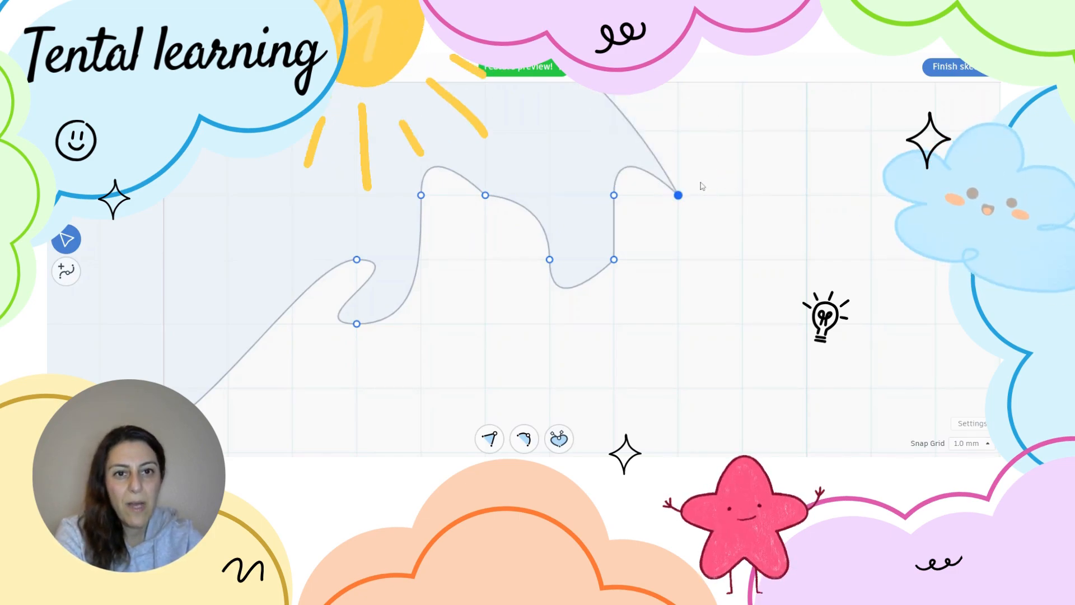
- Delete the three points added around the hooked end of the outline
{"action": "scroll", "coordinate": [582, 262], "scroll_direction": "down", "scroll_amount": 2}
{"action": "scroll", "coordinate": [583, 263], "scroll_direction": "up", "scroll_amount": 2}
{"action": "scroll", "coordinate": [467, 293], "scroll_direction": "down", "scroll_amount": 4}
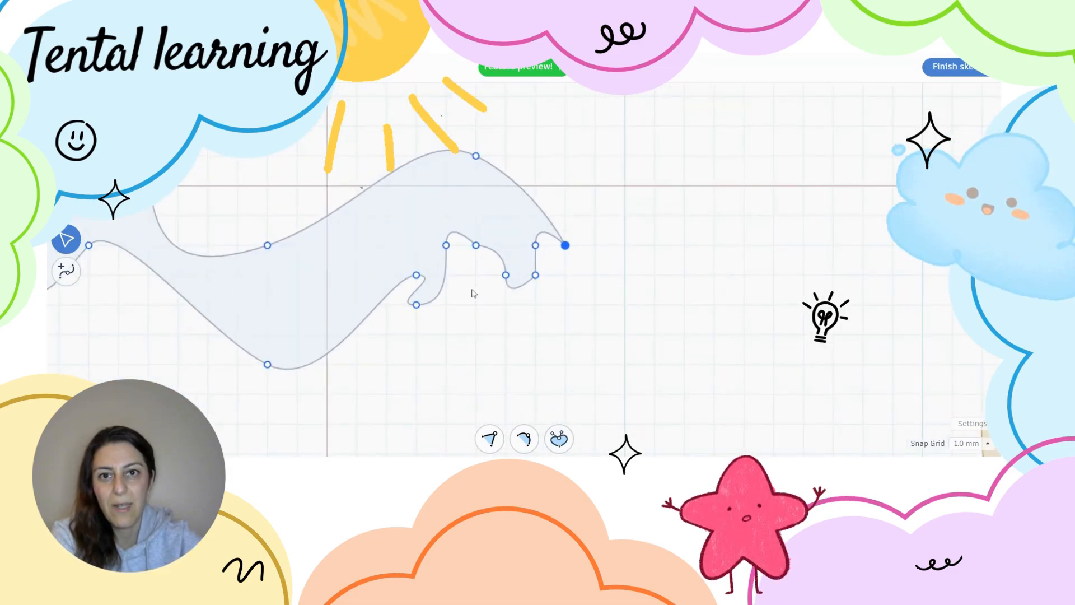
{"action": "scroll", "coordinate": [361, 292], "scroll_direction": "down", "scroll_amount": 1}
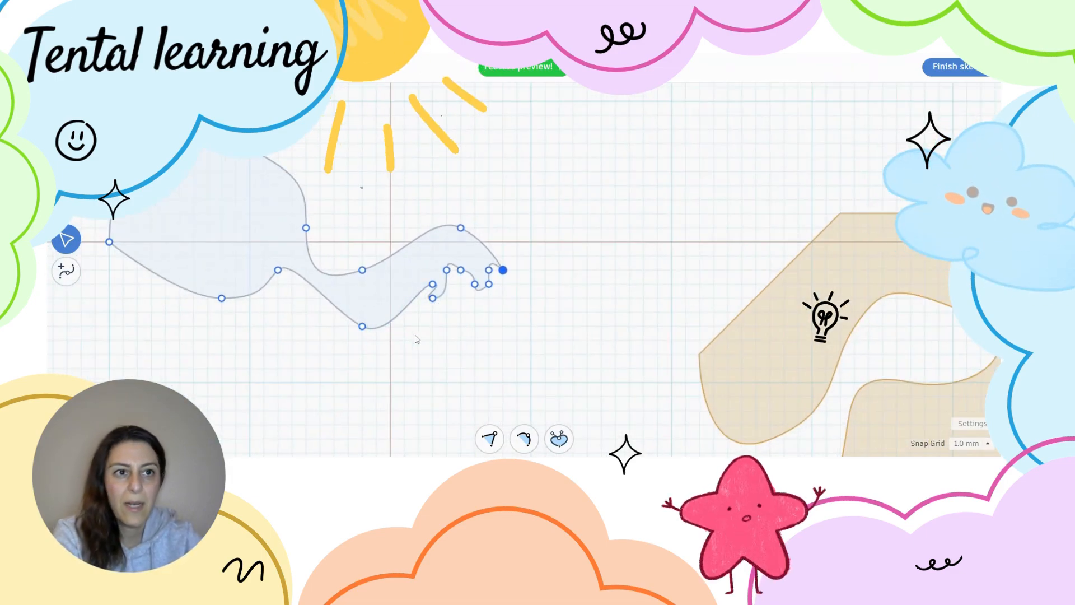
{"action": "scroll", "coordinate": [336, 353], "scroll_direction": "up", "scroll_amount": 5}
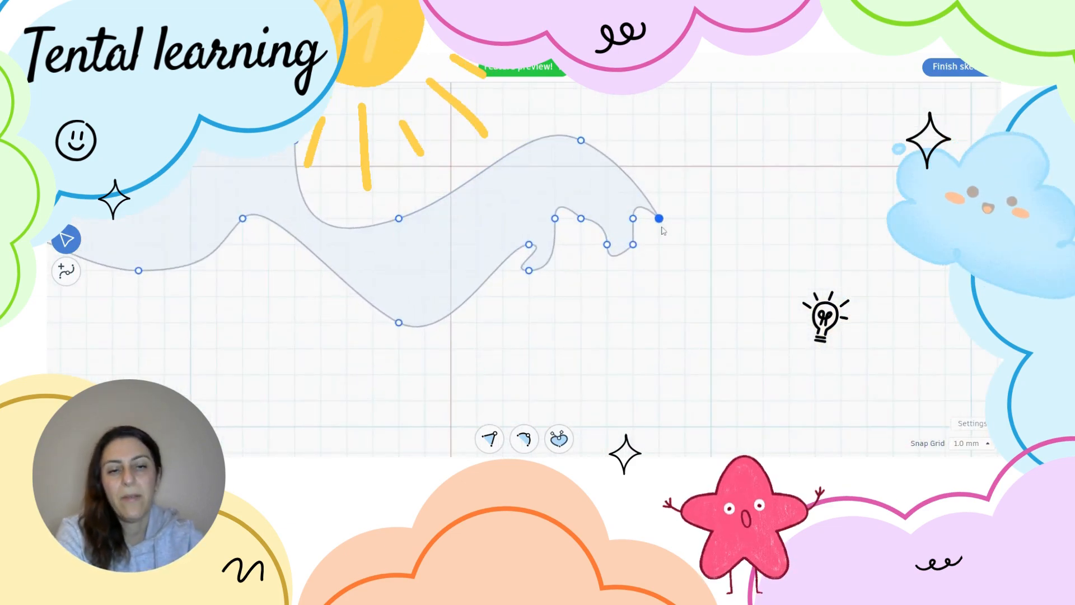
{"action": "scroll", "coordinate": [661, 222], "scroll_direction": "up", "scroll_amount": 5}
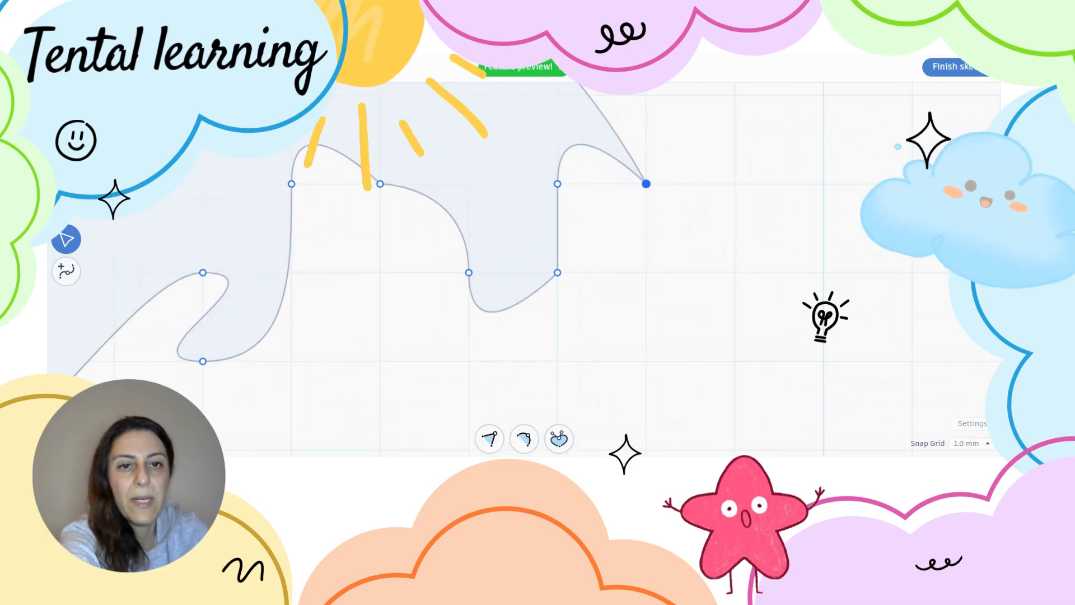
{"action": "key", "text": "Delete"}
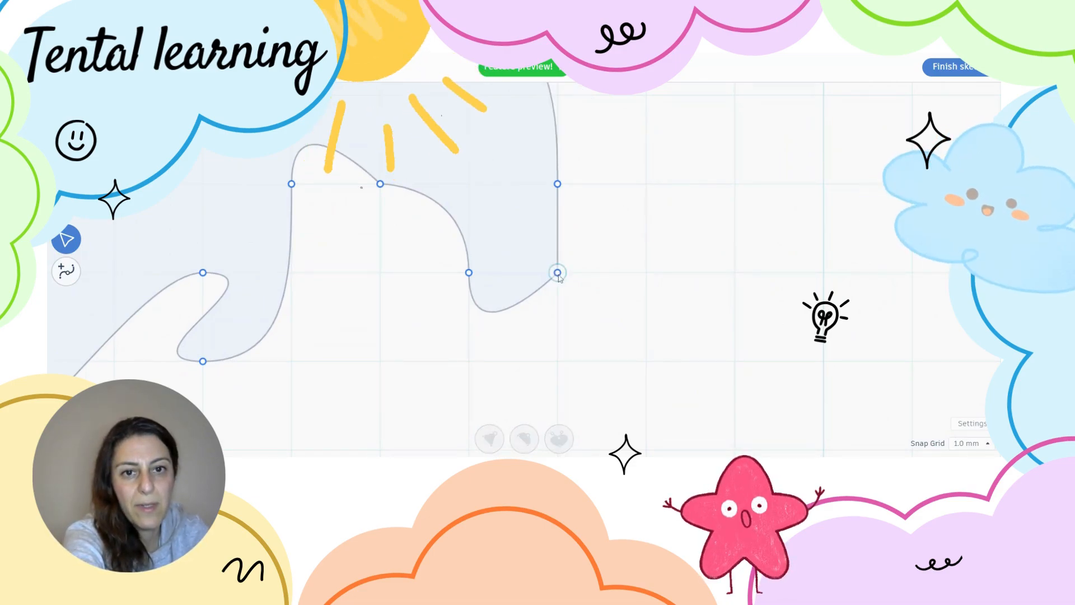
{"action": "left_click", "coordinate": [558, 273]}
{"action": "key", "text": "Delete"}
{"action": "left_click", "coordinate": [380, 184]}
{"action": "key", "text": "Delete"}
{"action": "scroll", "coordinate": [395, 220], "scroll_direction": "down", "scroll_amount": 3}
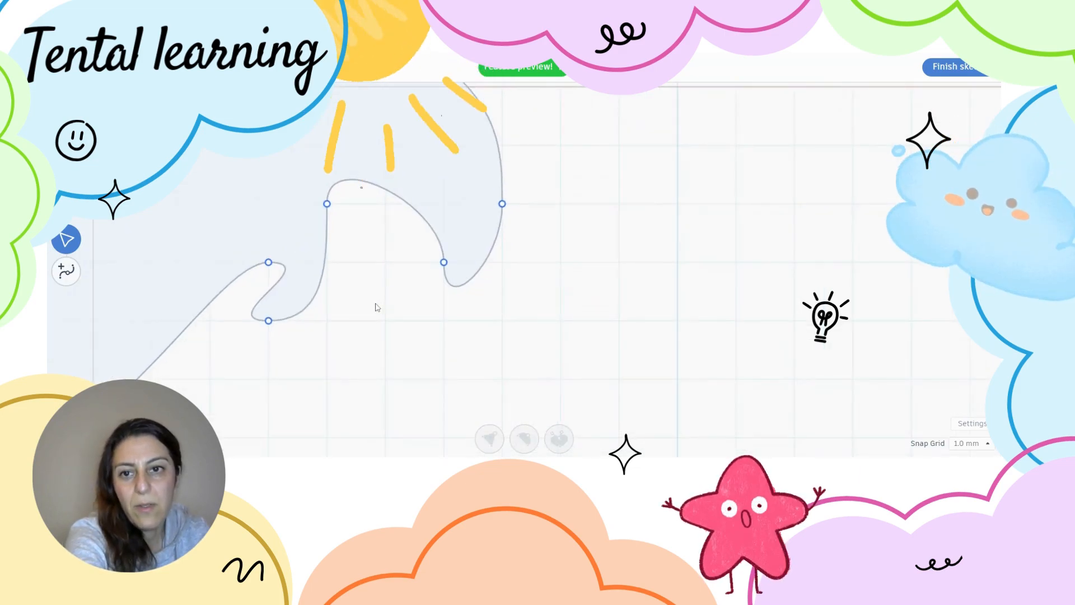
- Delete the three points that form the small notch and inner curve beneath the hooked end
{"action": "middle_click_drag", "start_coordinate": [382, 304], "coordinate": [660, 303]}
{"action": "scroll", "coordinate": [496, 292], "scroll_direction": "down", "scroll_amount": 2}
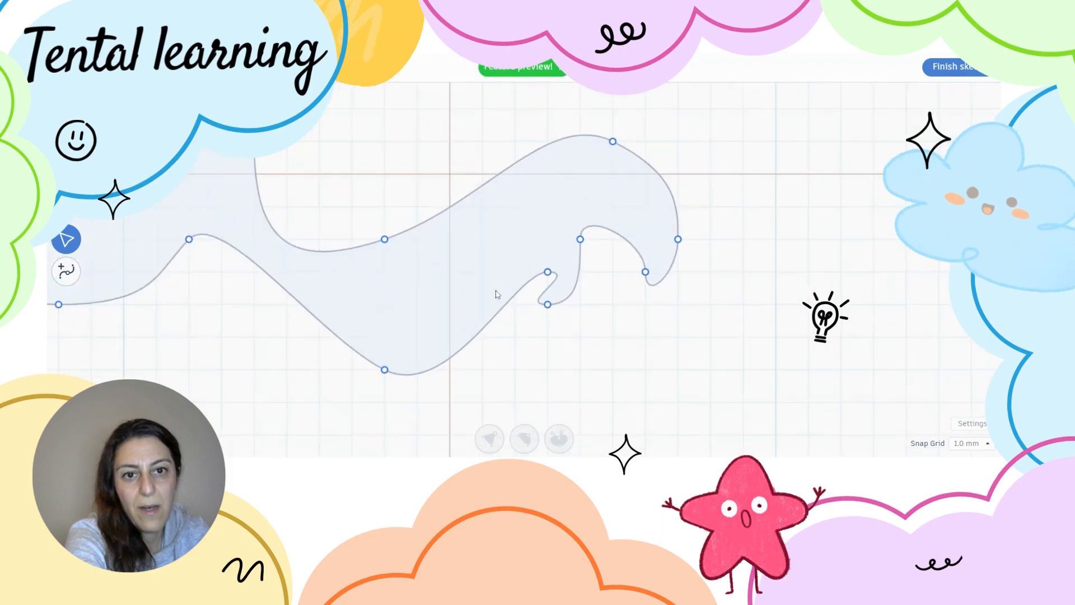
{"action": "left_click", "coordinate": [548, 273]}
{"action": "key", "text": "Delete"}
{"action": "left_click", "coordinate": [548, 304]}
{"action": "key", "text": "Delete"}
{"action": "left_click", "coordinate": [579, 239]}
{"action": "key", "text": "Delete"}
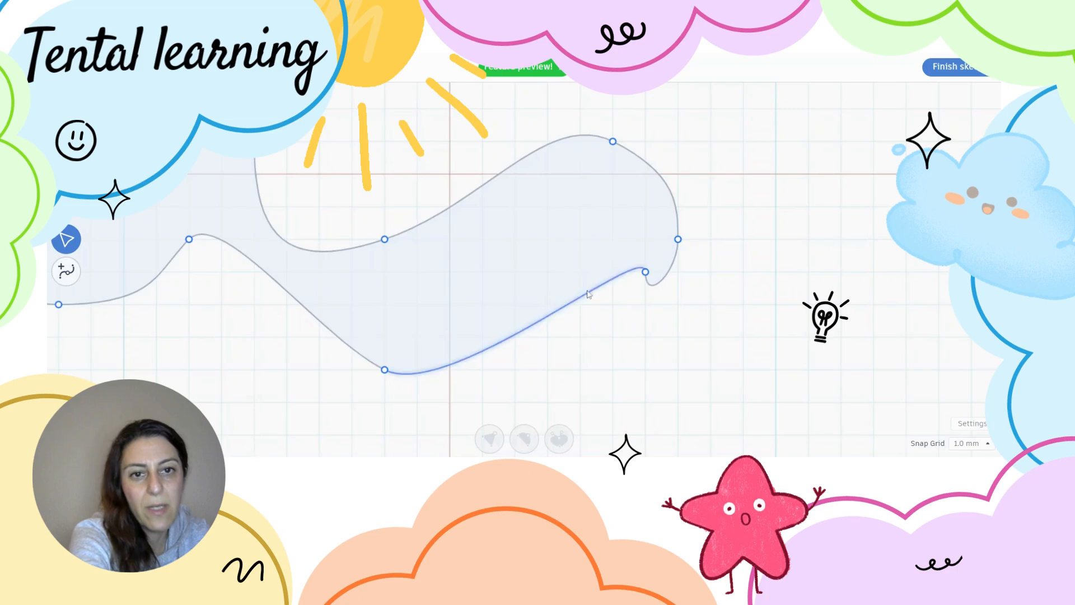
- Move the former hook-tip point four grid squares inward along the underside and adjust its curve handles independently
{"action": "left_click_drag", "start_coordinate": [646, 271], "coordinate": [650, 322]}
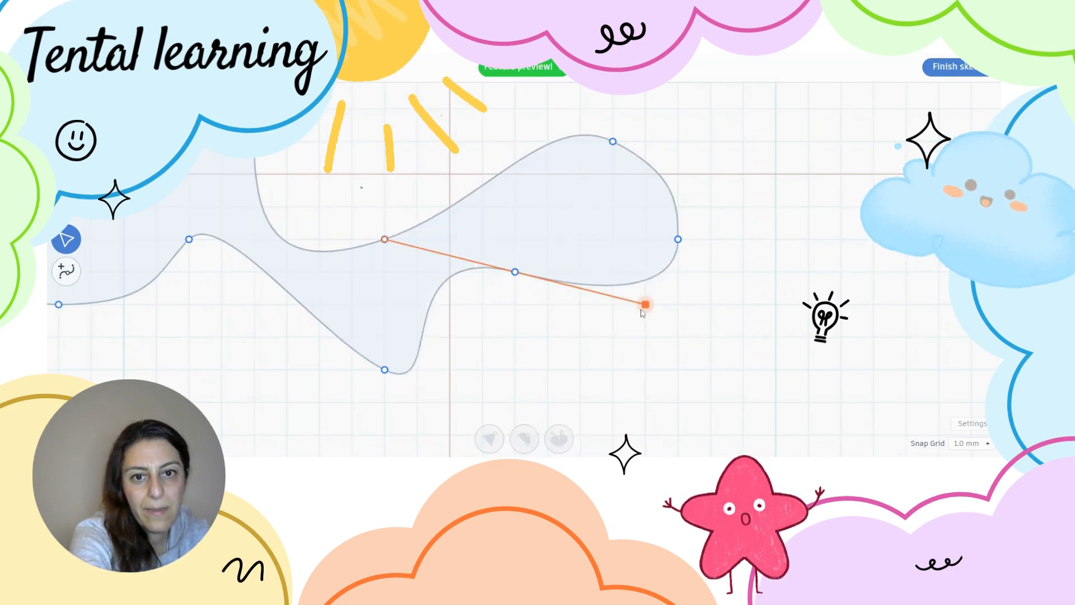
{"action": "double_click", "coordinate": [517, 280]}
{"action": "left_click_drag", "start_coordinate": [515, 273], "coordinate": [593, 317]}
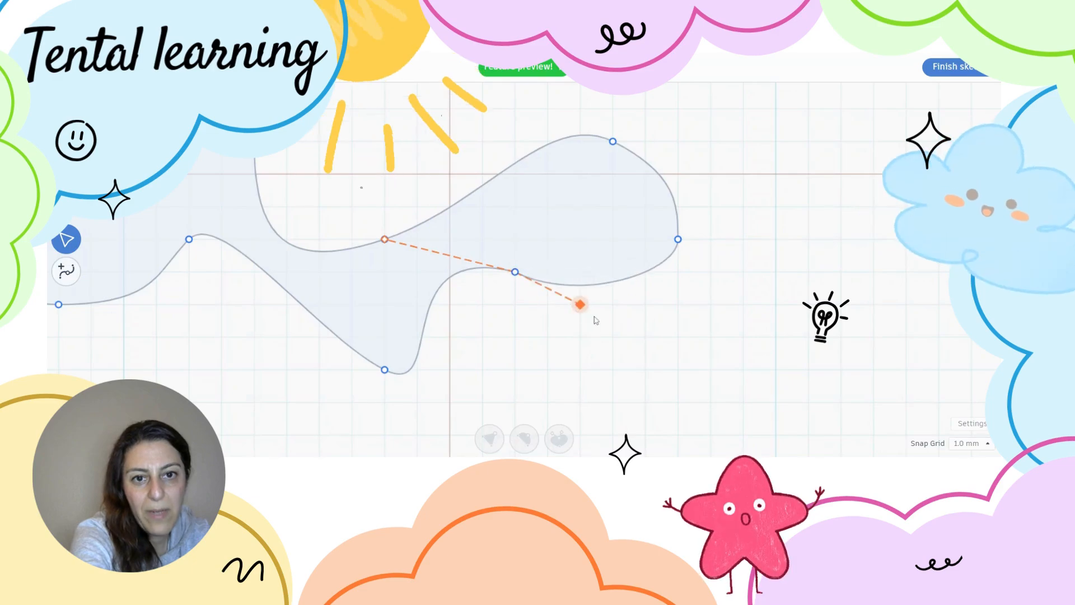
{"action": "scroll", "coordinate": [474, 301], "scroll_direction": "down", "scroll_amount": 5}
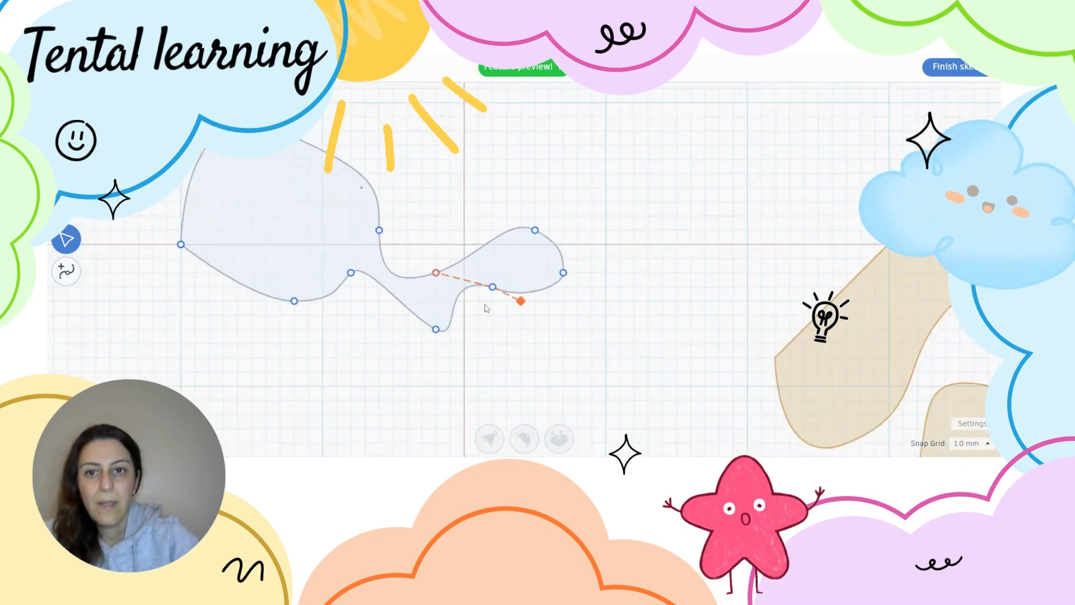
- Move the wide body's lowest point six grid squares toward its outer end and tilt its curve handles to round the underside
{"action": "middle_click_drag", "start_coordinate": [311, 321], "coordinate": [397, 332]}
{"action": "scroll", "coordinate": [397, 332], "scroll_direction": "up", "scroll_amount": 4}
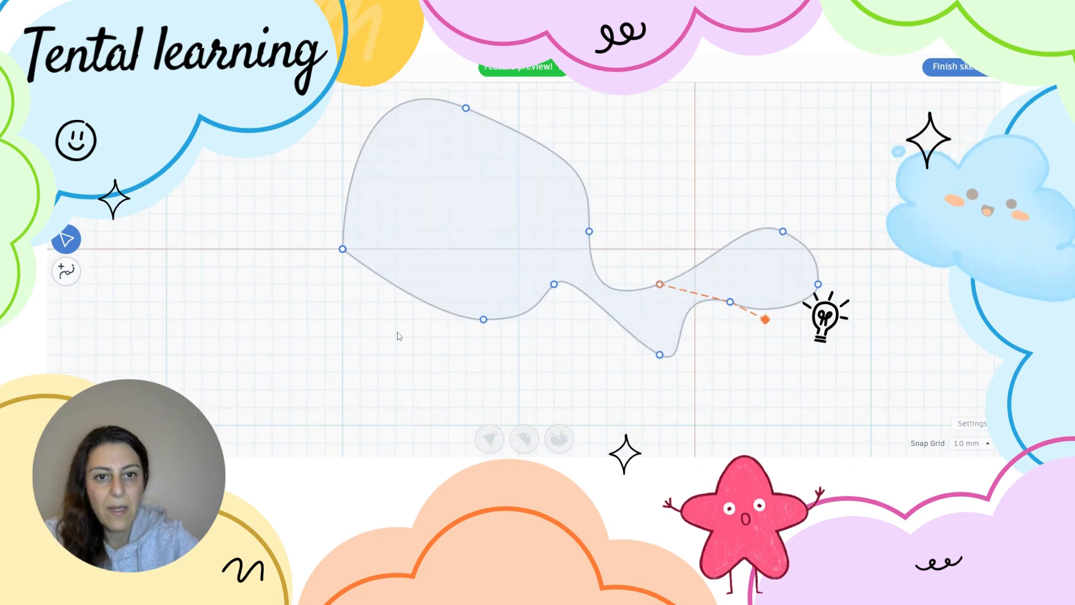
{"action": "left_click", "coordinate": [344, 250]}
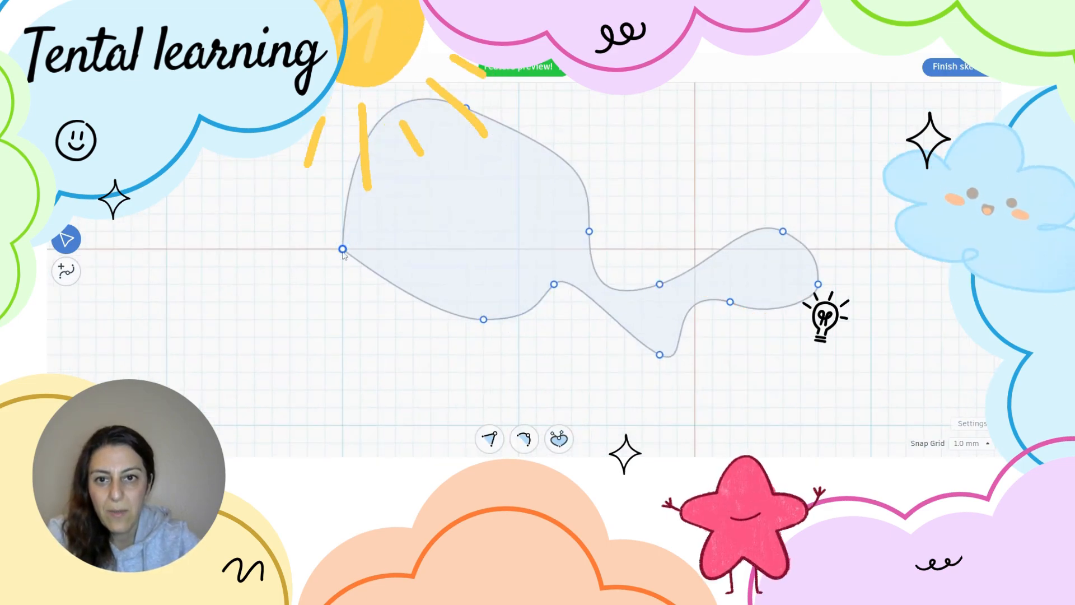
{"action": "scroll", "coordinate": [344, 251], "scroll_direction": "up", "scroll_amount": 5}
{"action": "scroll", "coordinate": [343, 251], "scroll_direction": "down", "scroll_amount": 3}
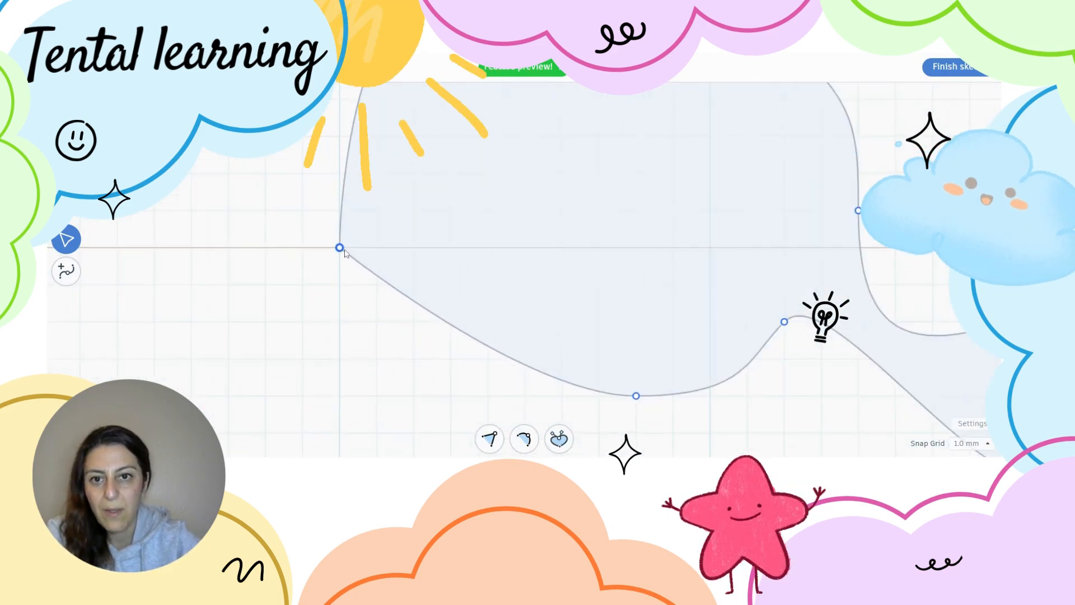
{"action": "scroll", "coordinate": [343, 252], "scroll_direction": "down", "scroll_amount": 1}
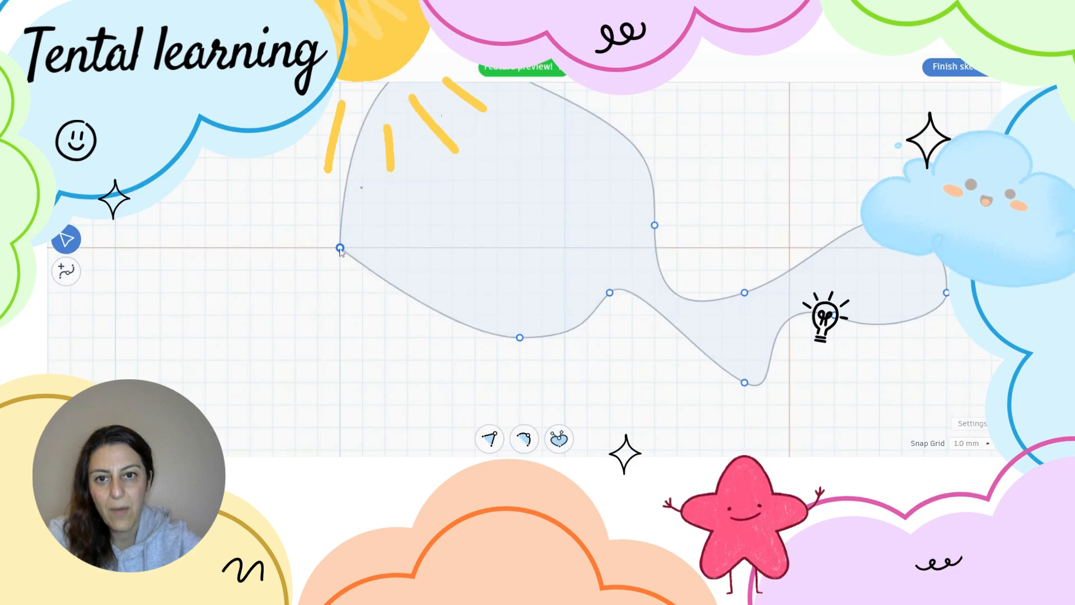
{"action": "left_click", "coordinate": [520, 338]}
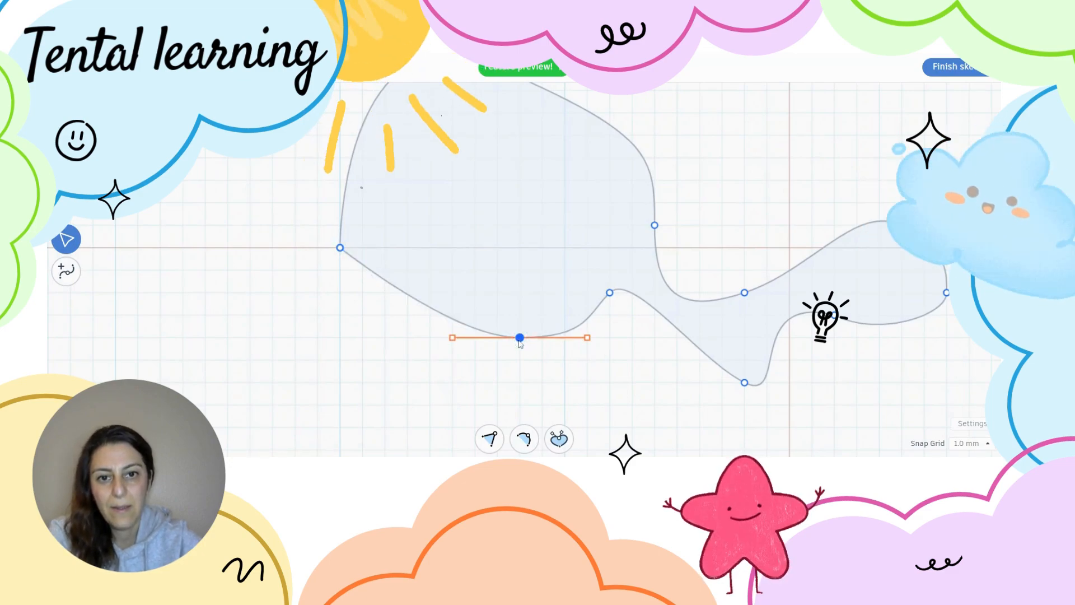
{"action": "left_click", "coordinate": [340, 248]}
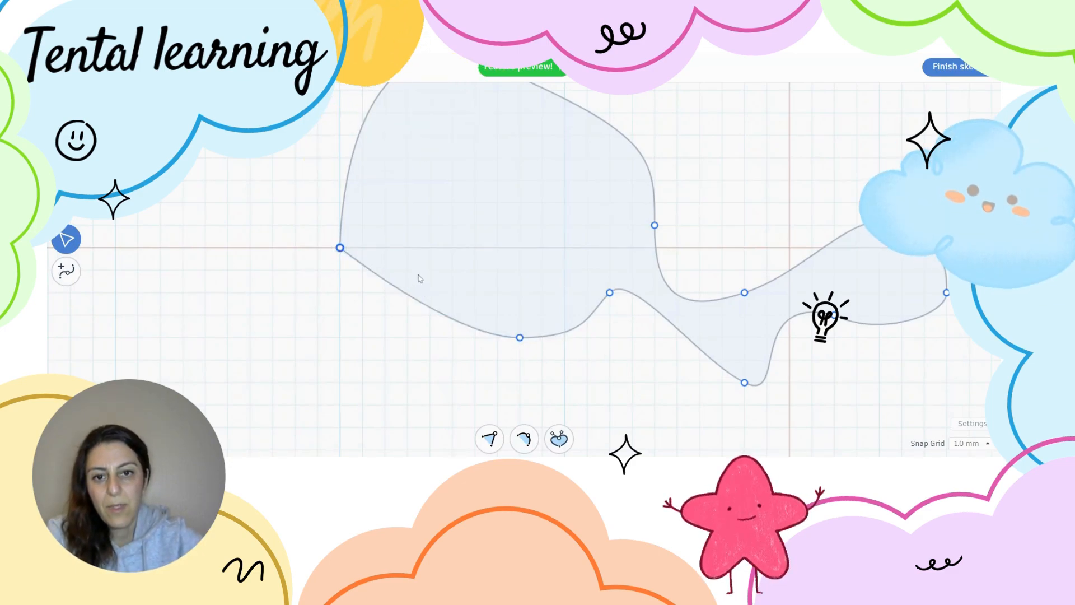
{"action": "middle_click_drag", "start_coordinate": [418, 280], "coordinate": [314, 291]}
{"action": "left_click", "coordinate": [417, 349]}
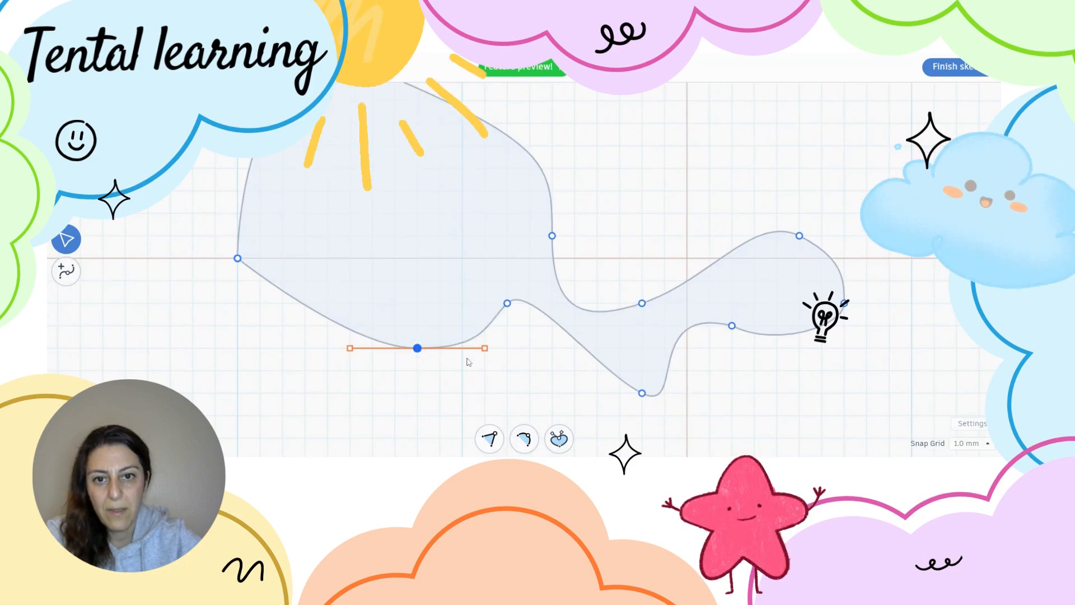
{"action": "left_click_drag", "start_coordinate": [485, 348], "coordinate": [378, 381]}
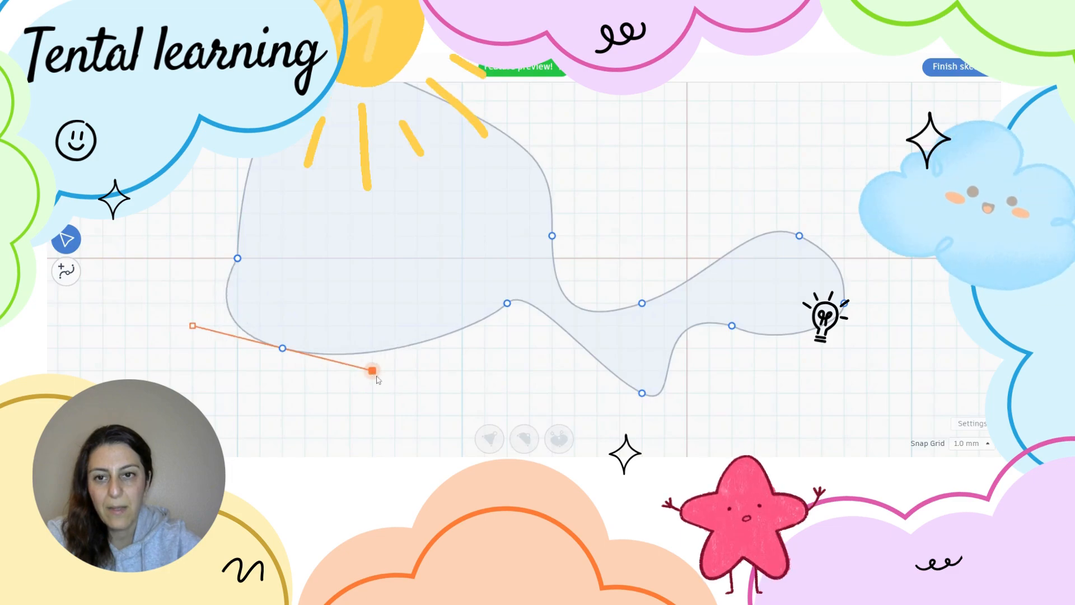
- Add a point at the wide body's lower outer side and move the original corner outward as a smooth curve point
{"action": "left_click_drag", "start_coordinate": [237, 258], "coordinate": [193, 313]}
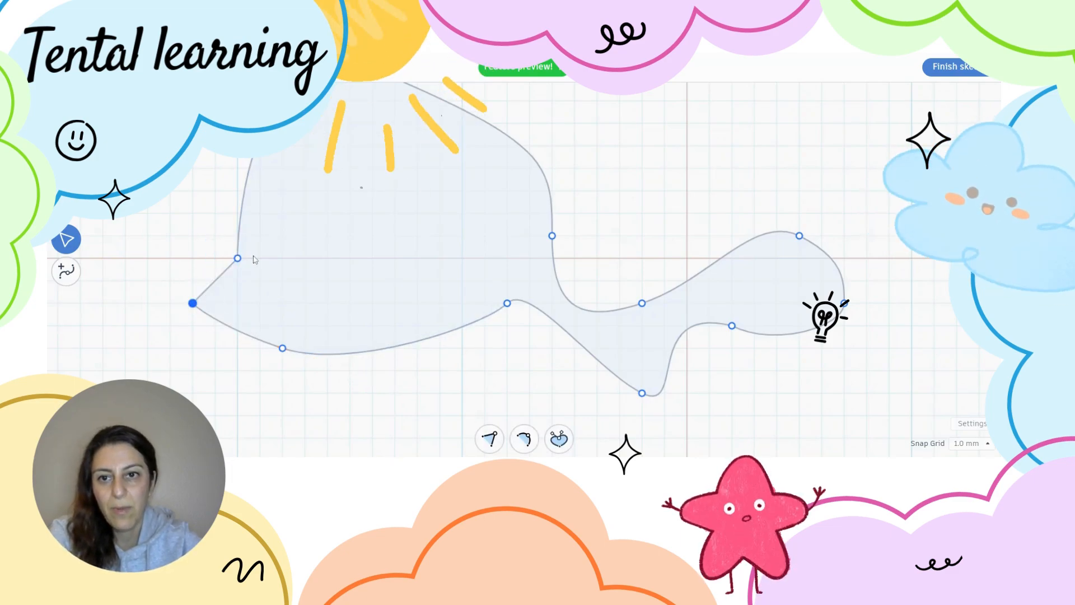
{"action": "left_click_drag", "start_coordinate": [238, 258], "coordinate": [180, 209]}
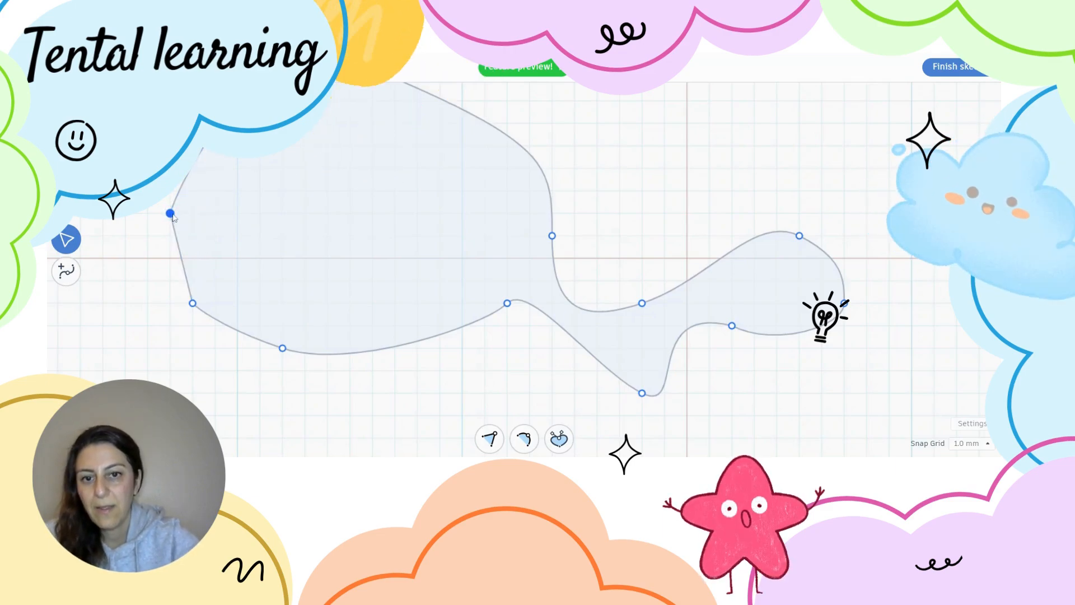
{"action": "left_click", "coordinate": [530, 450]}
{"action": "left_click", "coordinate": [528, 444]}
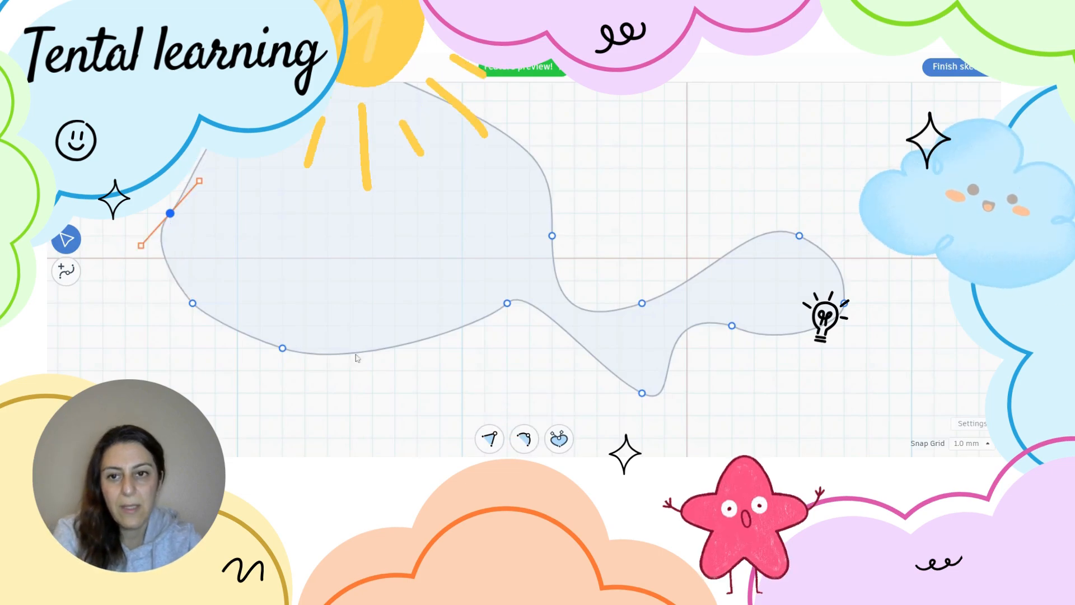
- Convert the wide body's uppermost point to a sharp corner and turn it back into a smooth curve point
{"action": "scroll", "coordinate": [373, 310], "scroll_direction": "down", "scroll_amount": 3}
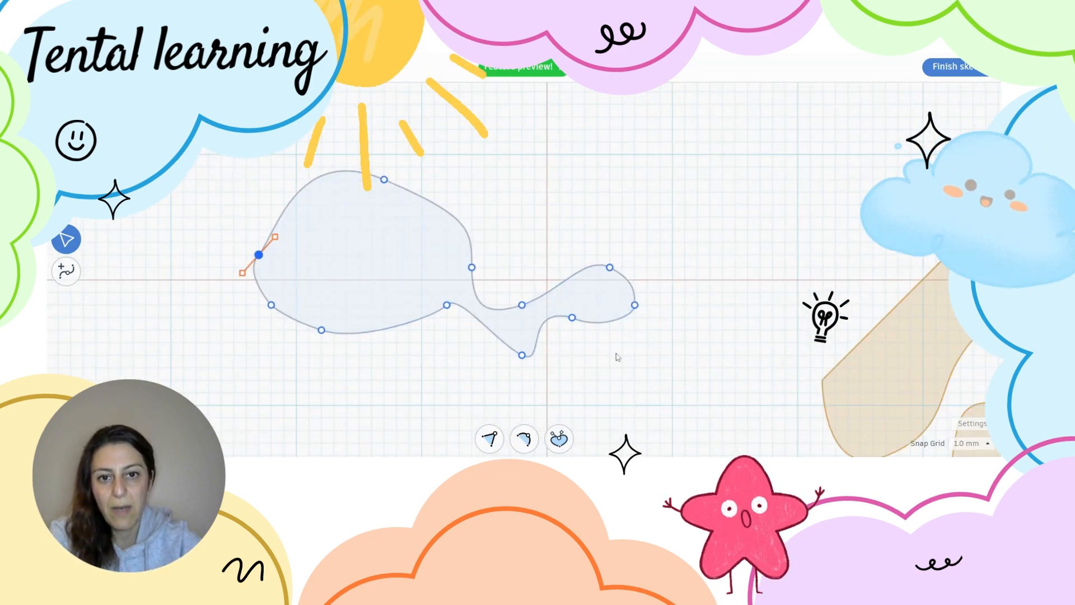
{"action": "left_click", "coordinate": [535, 440]}
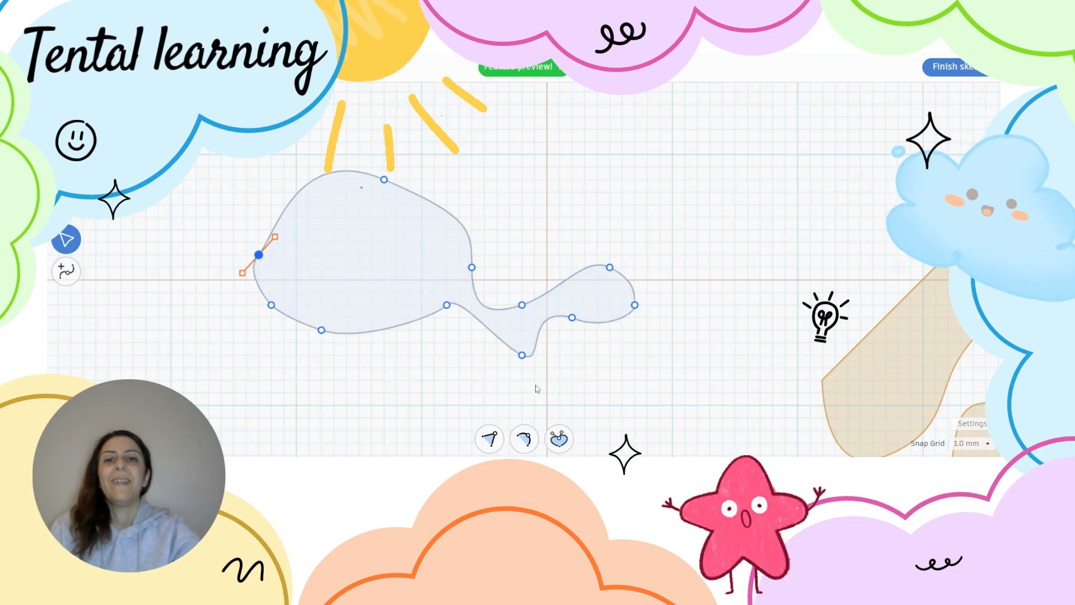
{"action": "left_click", "coordinate": [383, 179]}
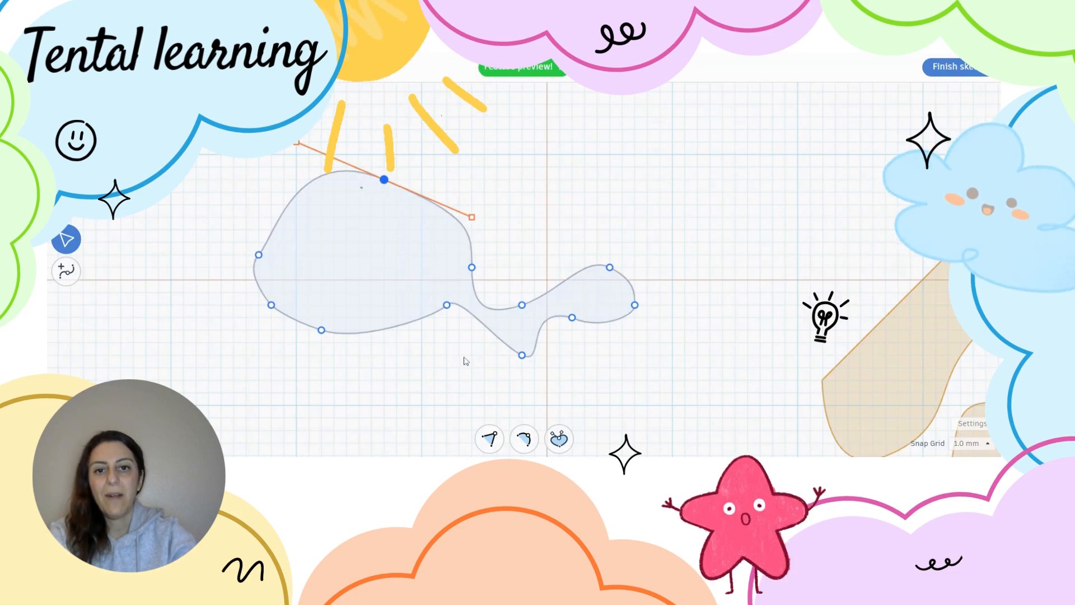
{"action": "left_click", "coordinate": [497, 445]}
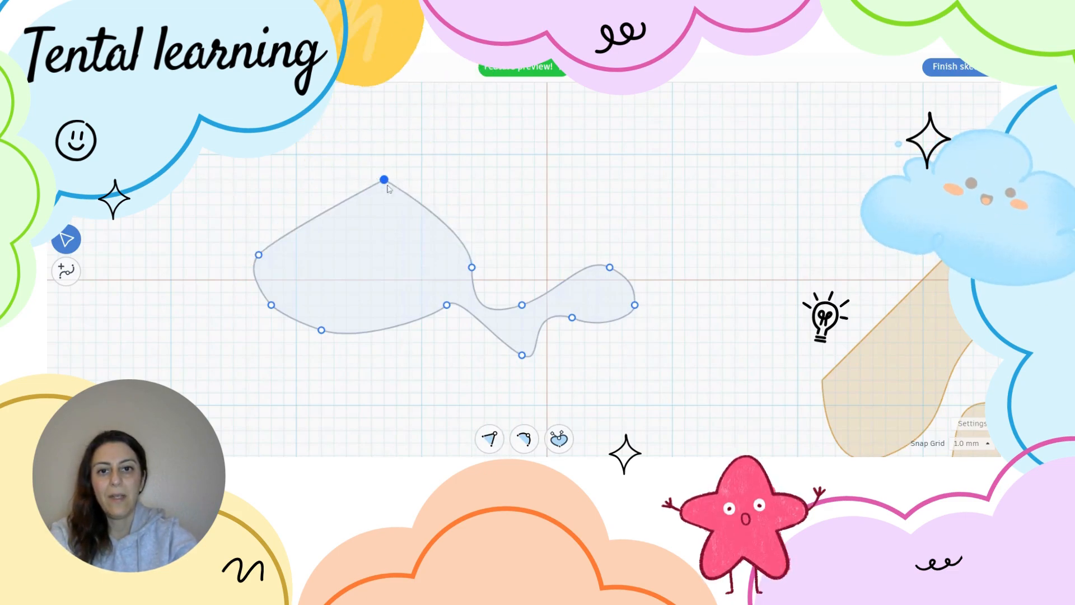
{"action": "left_click", "coordinate": [525, 441]}
{"action": "left_click_drag", "start_coordinate": [201, 154], "coordinate": [682, 394]}
{"action": "left_click", "coordinate": [650, 394]}
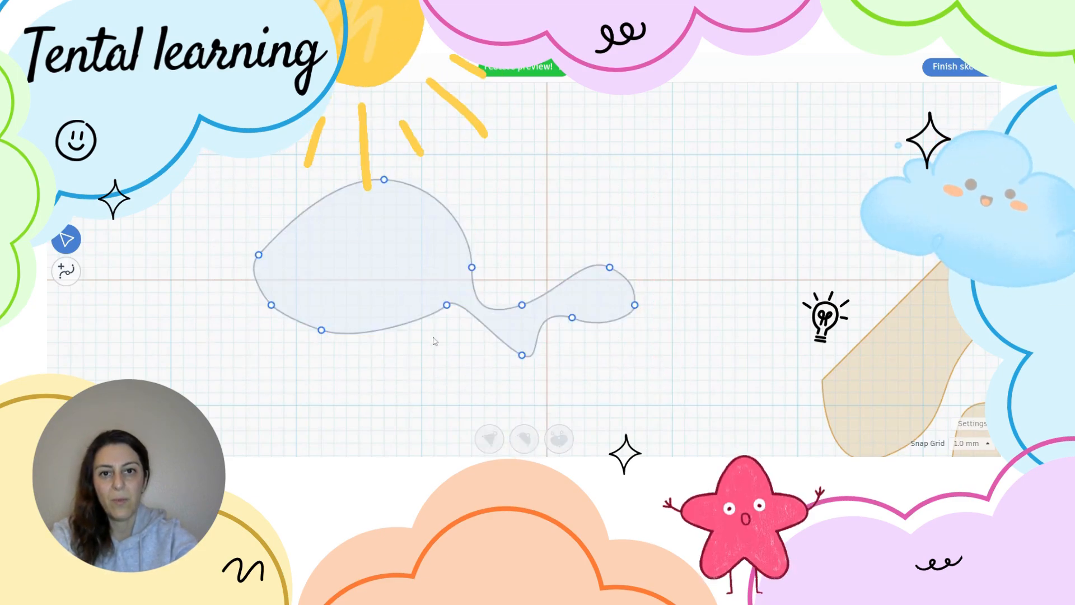
- Move the body's top point four grid squares outward and two up, and the shoulder point beside the neck three outward and four up
{"action": "left_click_drag", "start_coordinate": [384, 179], "coordinate": [334, 151]}
{"action": "left_click_drag", "start_coordinate": [472, 267], "coordinate": [434, 217]}
{"action": "left_click", "coordinate": [258, 255]}
- Pull the two lower outer points eight grid squares outward, raise the outermost one, and smooth it to form a rounded side lobe
{"action": "left_click_drag", "start_coordinate": [273, 310], "coordinate": [175, 322]}
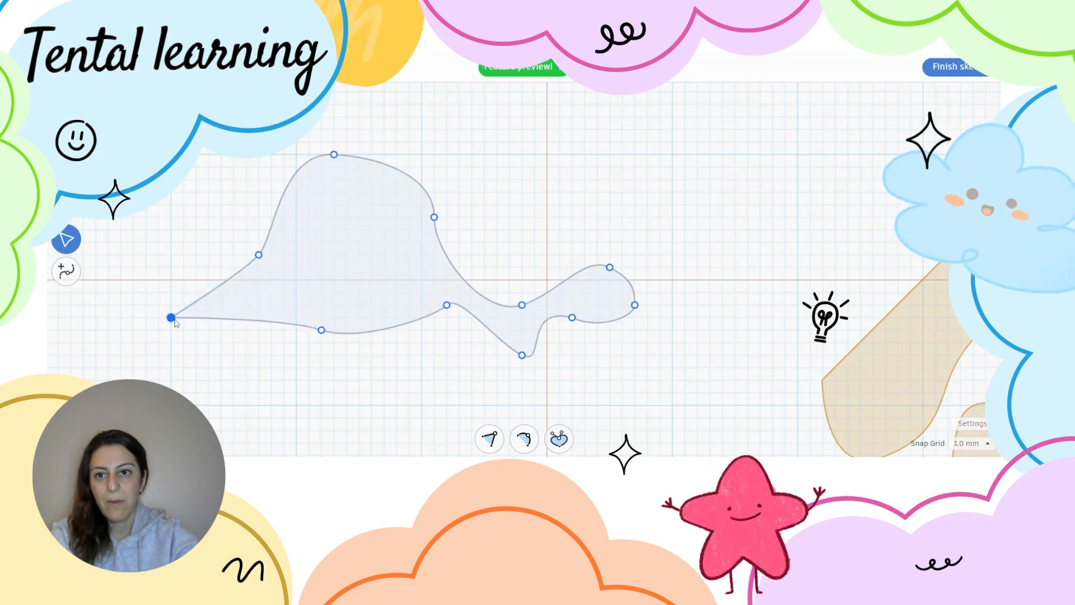
{"action": "left_click_drag", "start_coordinate": [322, 329], "coordinate": [221, 355]}
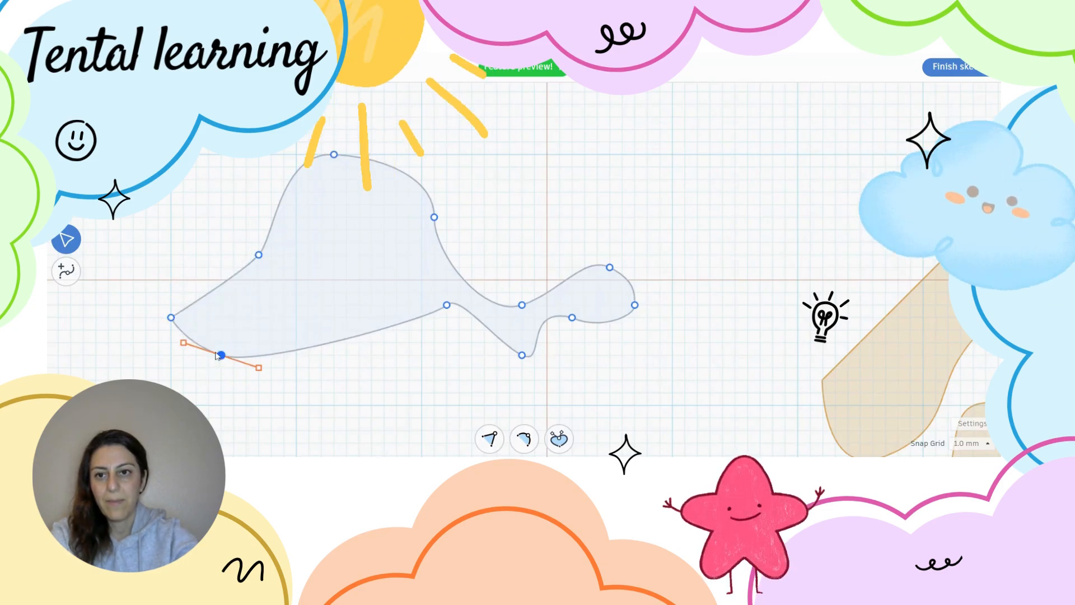
{"action": "left_click_drag", "start_coordinate": [172, 322], "coordinate": [168, 250]}
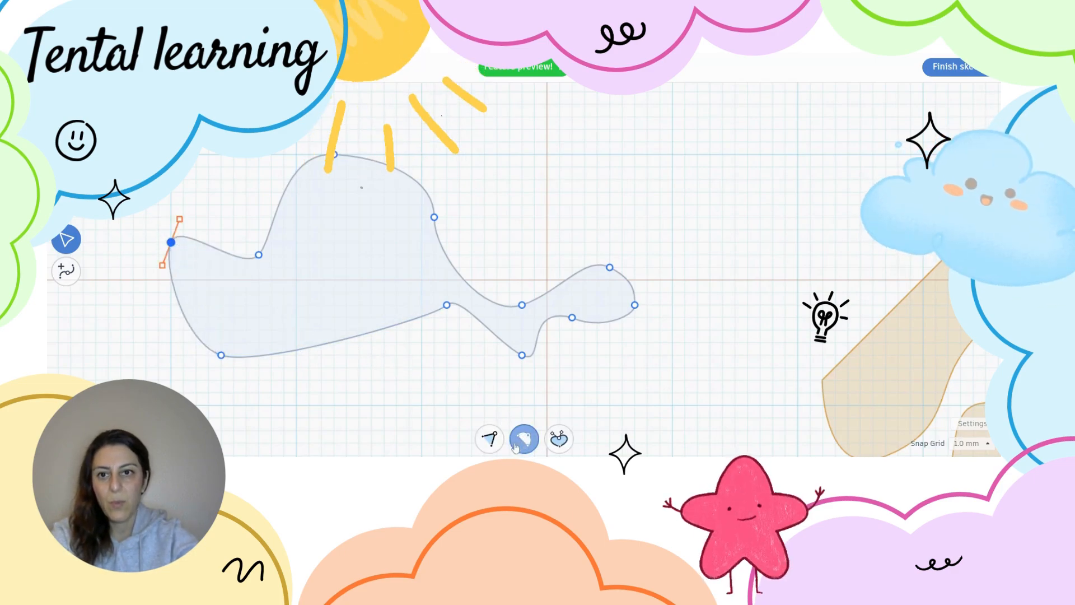
{"action": "left_click_drag", "start_coordinate": [171, 242], "coordinate": [196, 230]}
- Shift the inner underside point, the shoulder point and the two upper neck points toward the body to thicken the neck
{"action": "left_click_drag", "start_coordinate": [446, 304], "coordinate": [397, 342]}
{"action": "left_click_drag", "start_coordinate": [434, 218], "coordinate": [409, 230]}
{"action": "left_click_drag", "start_coordinate": [521, 304], "coordinate": [472, 279]}
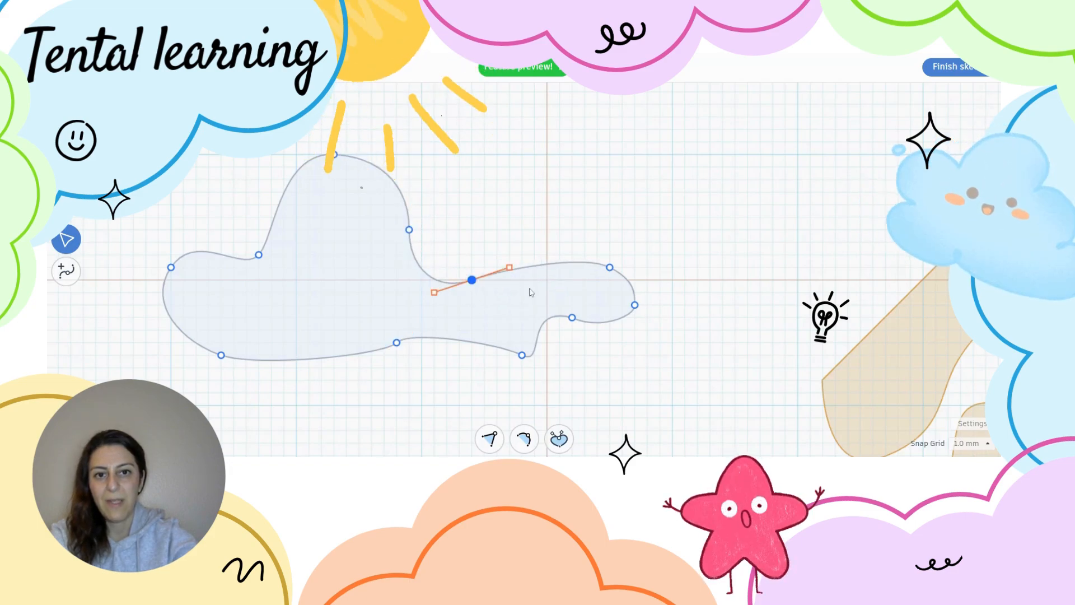
{"action": "left_click_drag", "start_coordinate": [610, 267], "coordinate": [551, 279]}
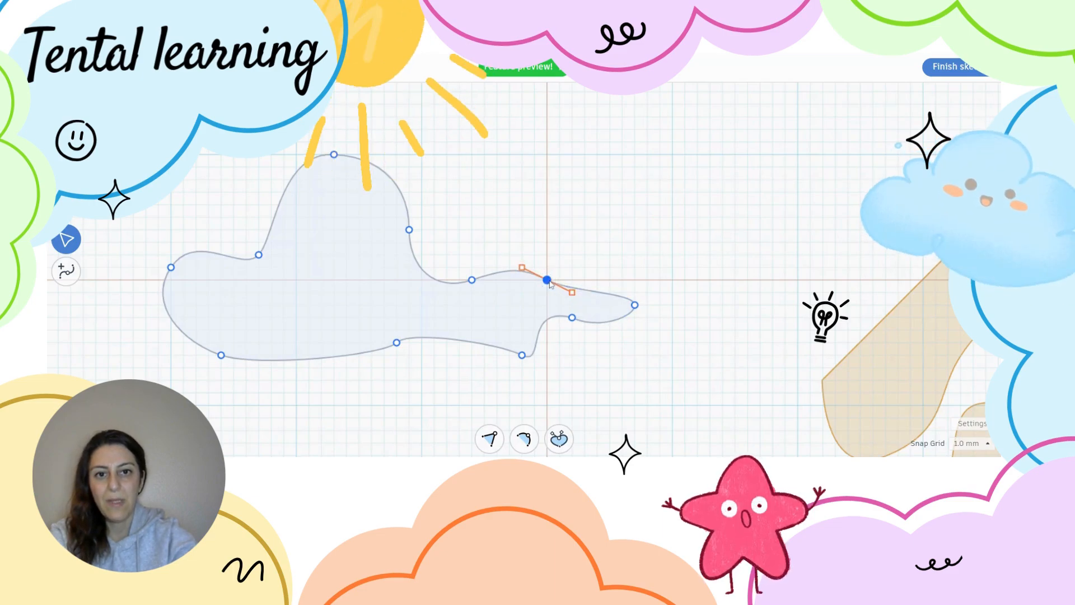
- Delete the three points that form the narrow tail and return to selecting and moving points
{"action": "left_click", "coordinate": [66, 278]}
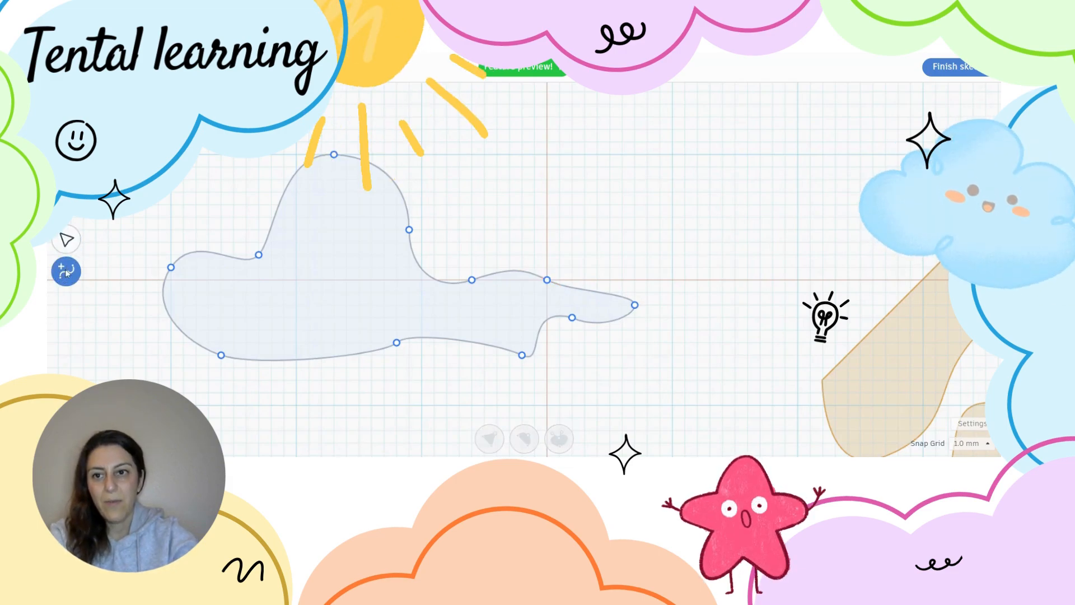
{"action": "left_click", "coordinate": [547, 279]}
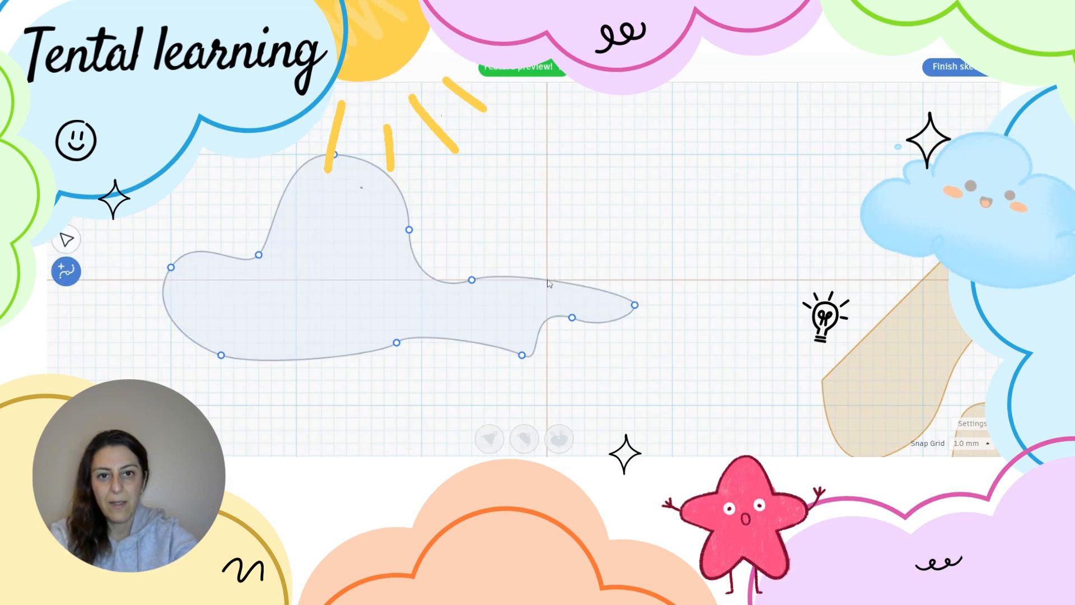
{"action": "left_click", "coordinate": [634, 305]}
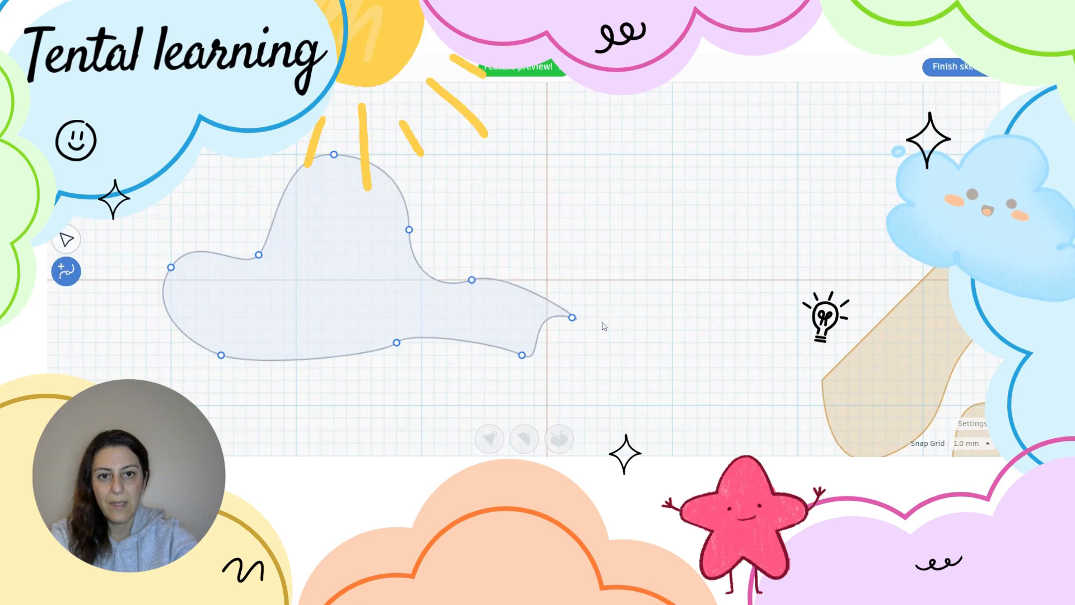
{"action": "left_click", "coordinate": [572, 318]}
{"action": "key", "text": "Escape"}
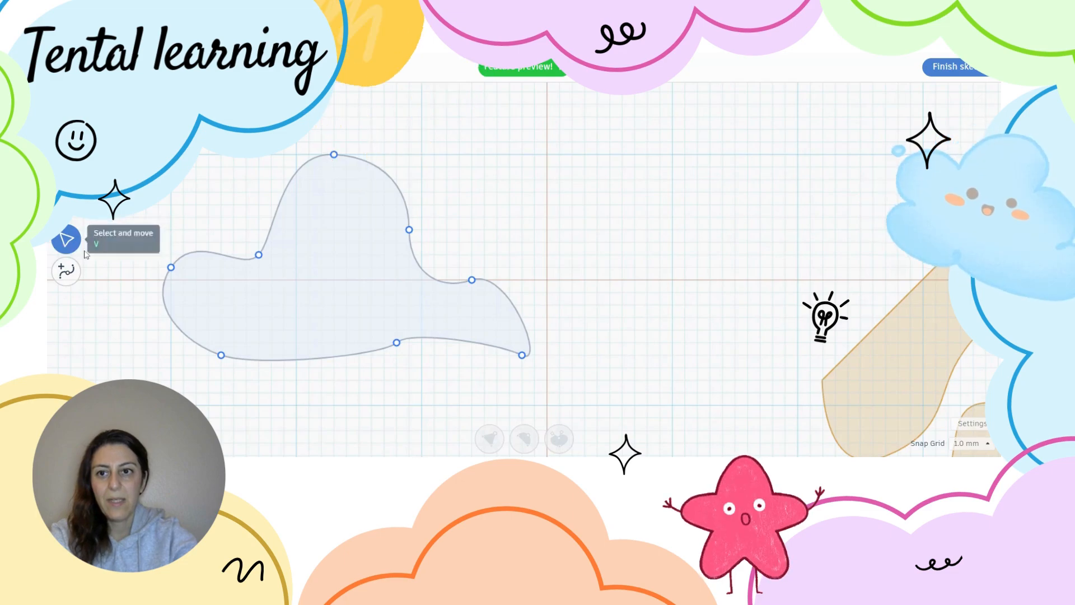
- Move the two inner underside points toward the body and raise the shoulder and upper neck points to form a second side lobe
{"action": "left_click_drag", "start_coordinate": [396, 342], "coordinate": [336, 345]}
{"action": "left_click_drag", "start_coordinate": [521, 357], "coordinate": [485, 353]}
{"action": "left_click_drag", "start_coordinate": [472, 280], "coordinate": [471, 268]}
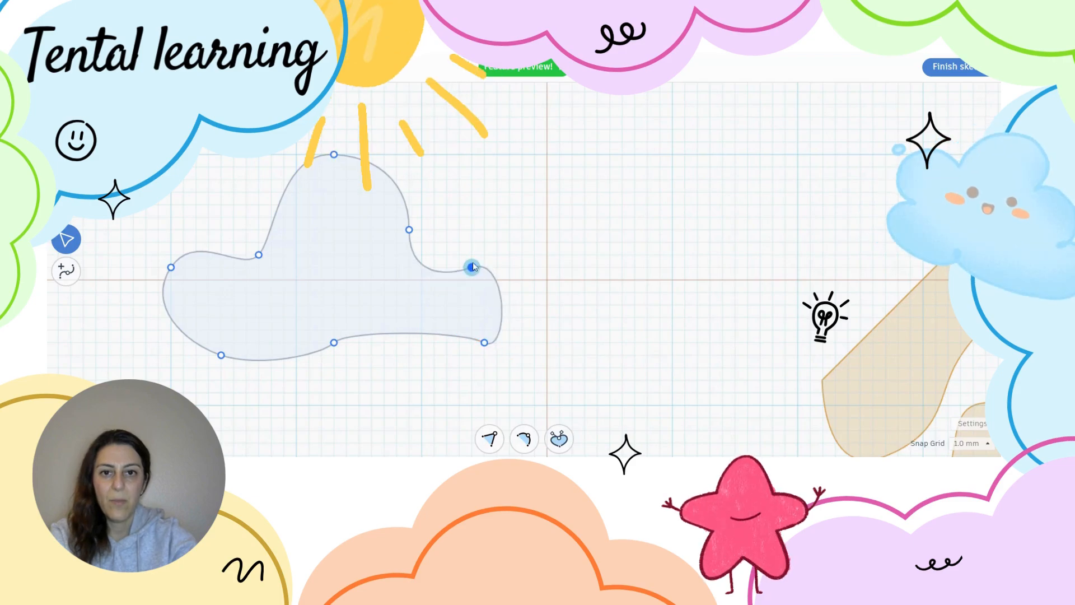
{"action": "left_click_drag", "start_coordinate": [410, 233], "coordinate": [410, 219]}
{"action": "left_click_drag", "start_coordinate": [472, 268], "coordinate": [559, 254]}
- Move the second lobe's lower point one grid square outward, raise the middle underside point one square, and lengthen the lobe point's curve handles
{"action": "left_click", "coordinate": [483, 343]}
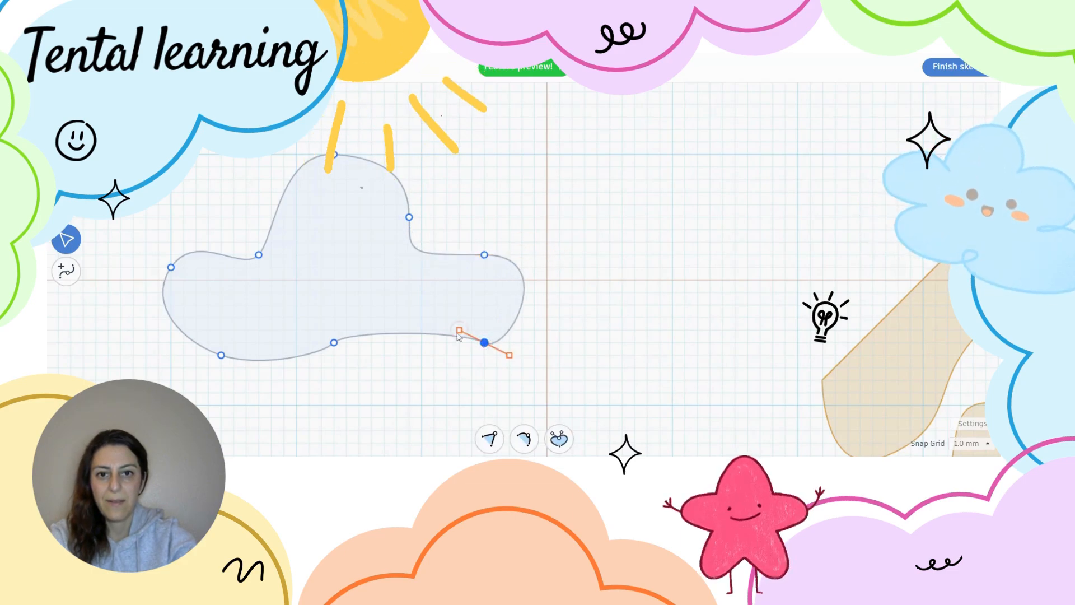
{"action": "left_click_drag", "start_coordinate": [458, 329], "coordinate": [497, 345]}
{"action": "left_click_drag", "start_coordinate": [334, 343], "coordinate": [365, 319]}
{"action": "left_click", "coordinate": [334, 330]}
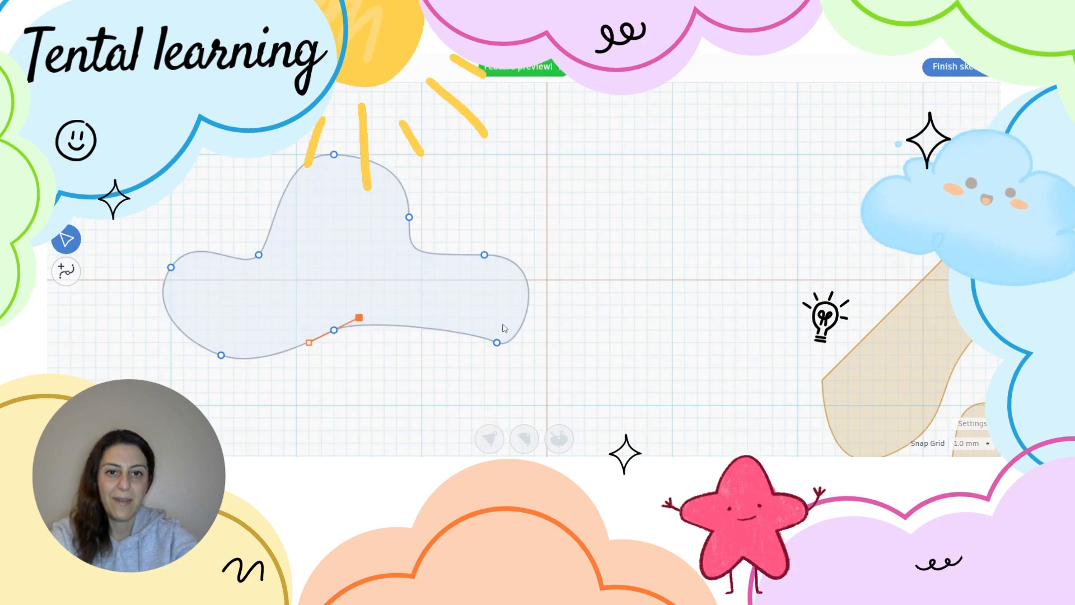
{"action": "left_click", "coordinate": [497, 342]}
{"action": "left_click_drag", "start_coordinate": [472, 330], "coordinate": [460, 330]}
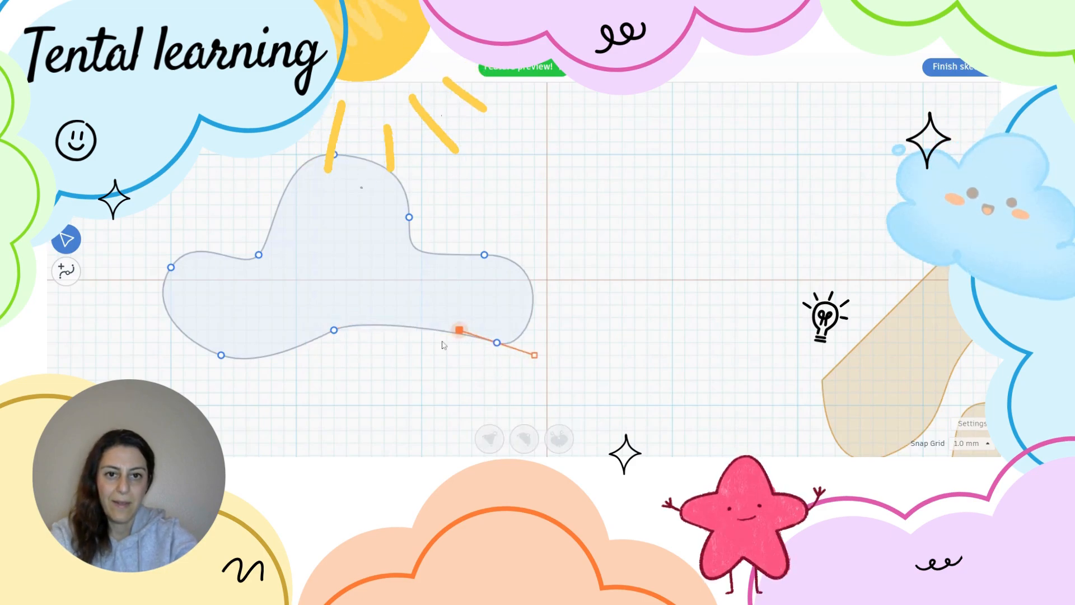
- Finish the sketch and raise the resulting cloud-shaped solid's height to about 31.68 mm
{"action": "left_click", "coordinate": [945, 69]}
{"action": "right_click_drag", "start_coordinate": [349, 385], "coordinate": [426, 340]}
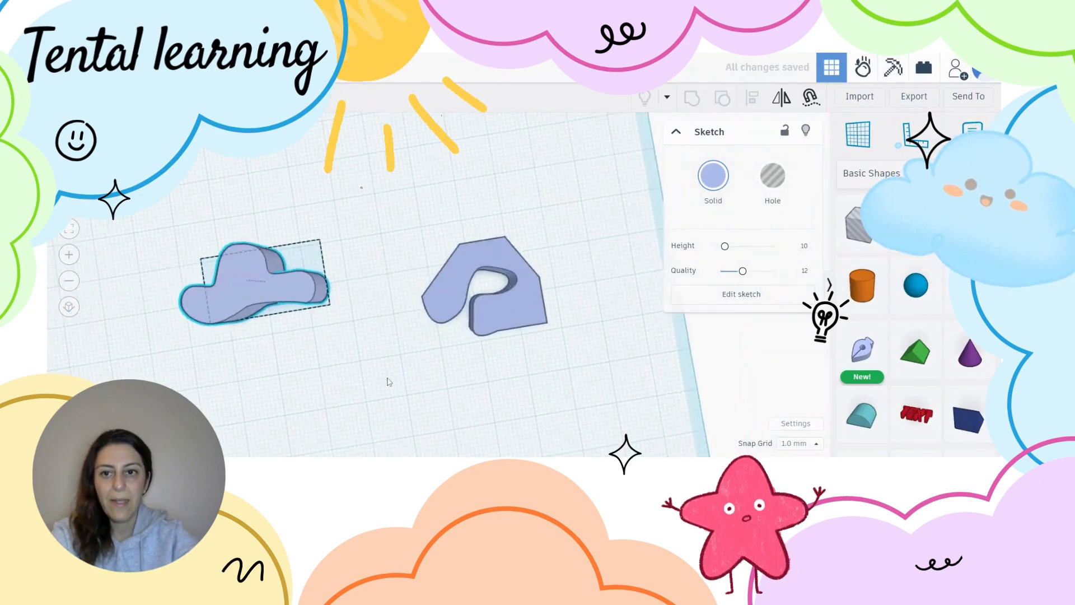
{"action": "scroll", "coordinate": [426, 341], "scroll_direction": "up", "scroll_amount": 5}
{"action": "mouse_move", "coordinate": [504, 305]}
{"action": "right_mouse_down"}
{"action": "mouse_move", "coordinate": [447, 392]}
{"action": "mouse_move", "coordinate": [427, 307]}
{"action": "mouse_move", "coordinate": [374, 296]}
{"action": "right_mouse_up"}
{"action": "mouse_move", "coordinate": [726, 246]}
{"action": "left_mouse_down"}
{"action": "mouse_move", "coordinate": [740, 247]}
{"action": "mouse_move", "coordinate": [725, 247]}
{"action": "left_mouse_up"}
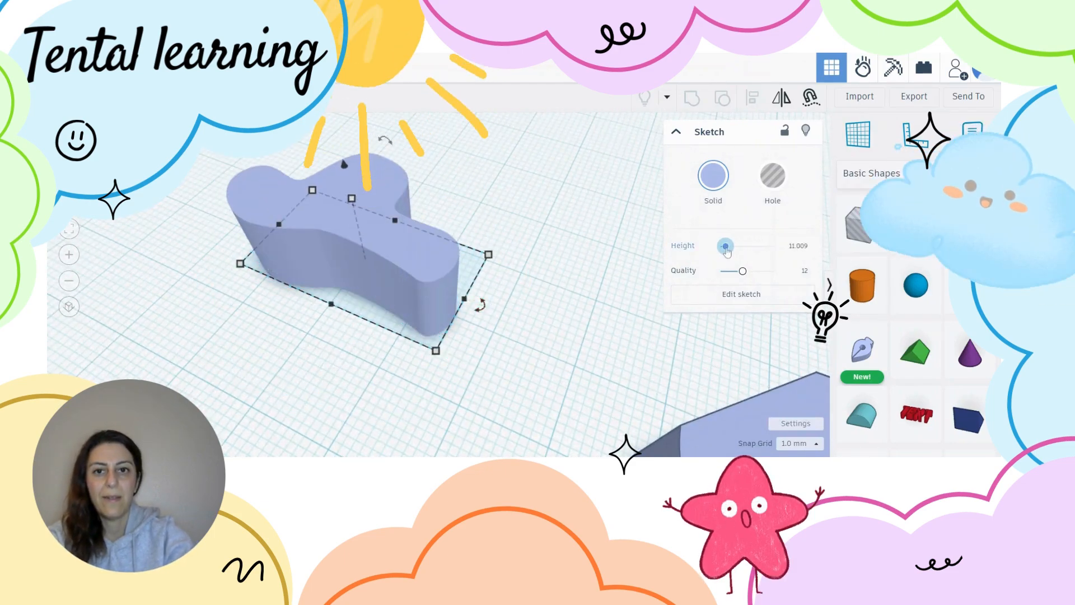
{"action": "scroll", "coordinate": [644, 287], "scroll_direction": "down", "scroll_amount": 3}
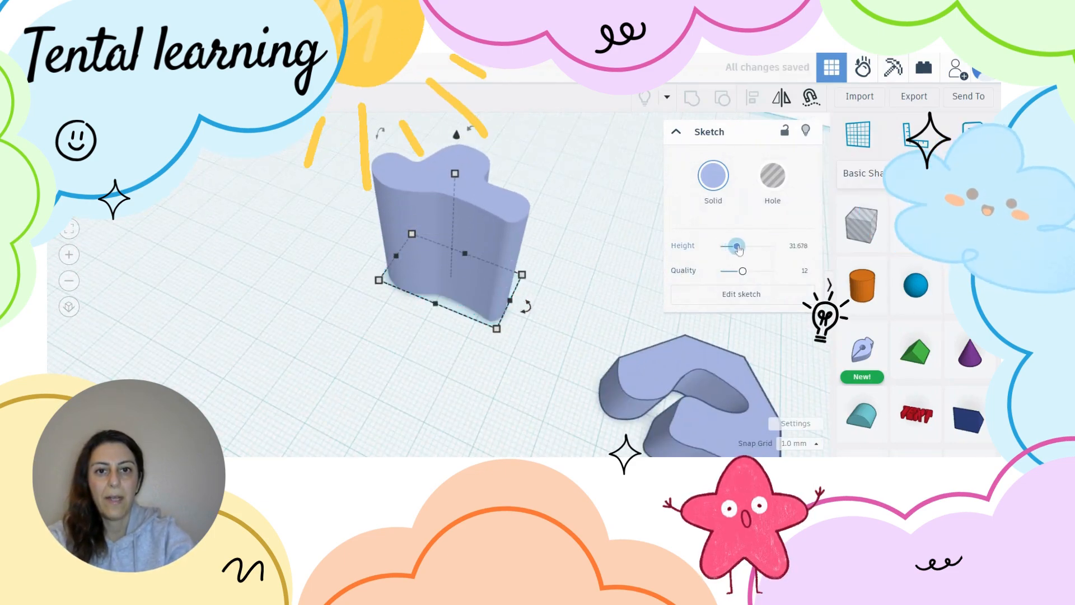